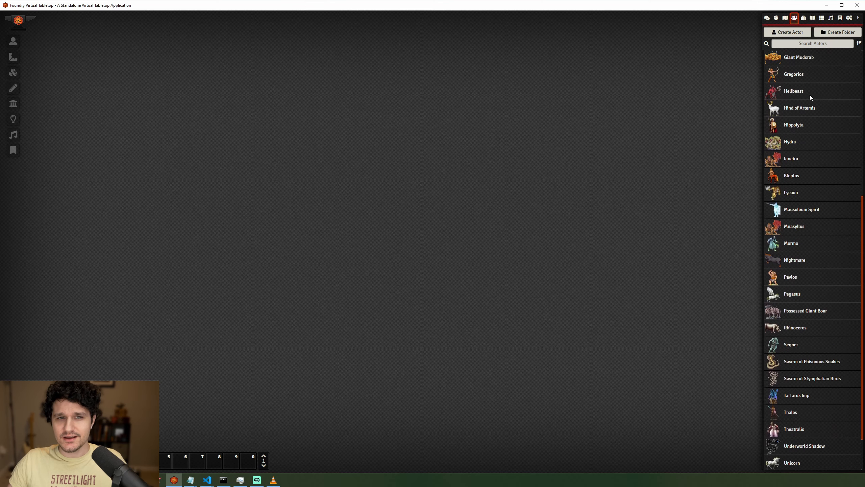
# - Collapse the Big List O' NPCs folder in the actors directory
pyautogui.scroll(10, 810, 94)
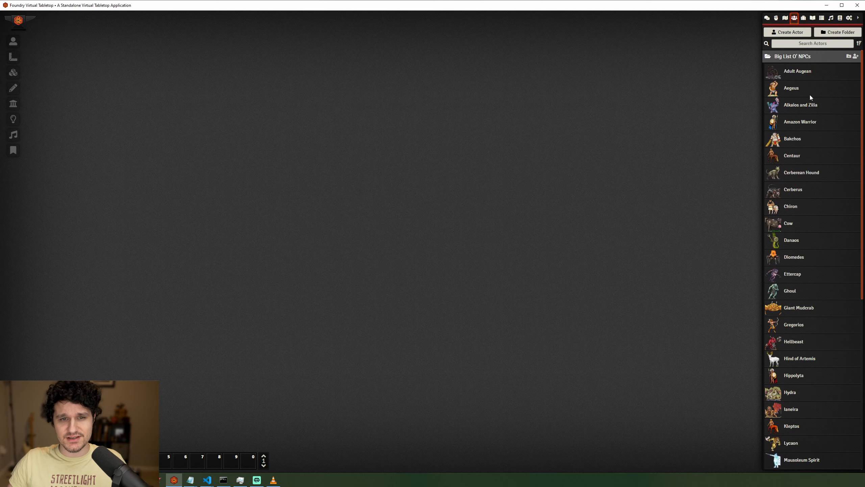
pyautogui.click(801, 56)
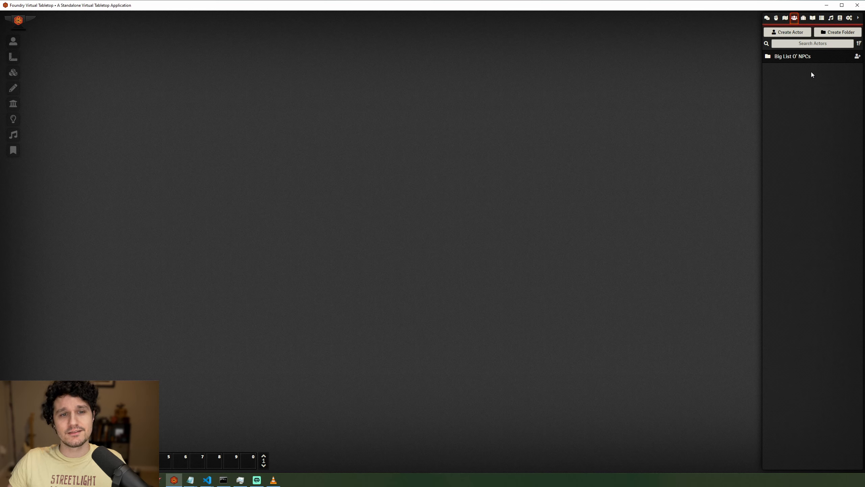
# - Examine the creature entries in the Monsters (SRD) compendium and close it
pyautogui.click(843, 18)
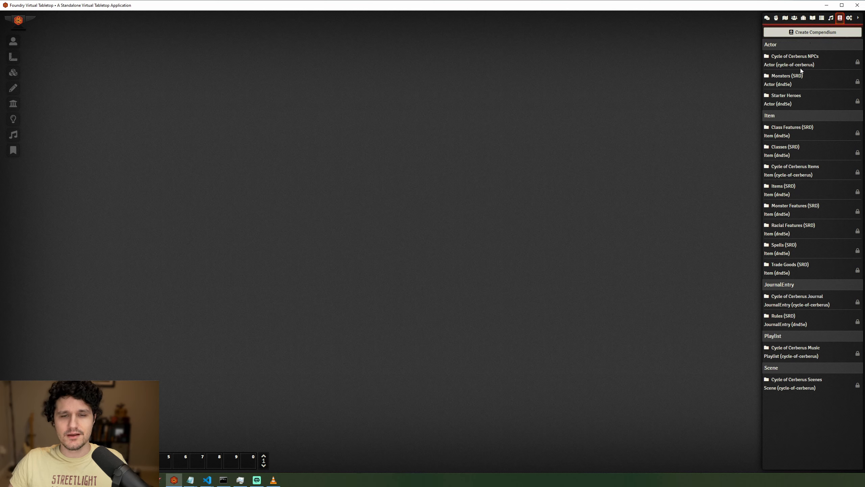
pyautogui.click(796, 77)
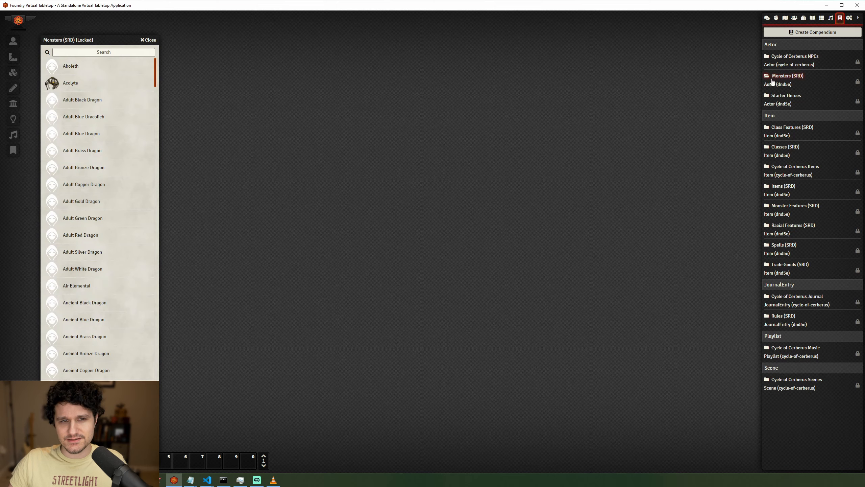
pyautogui.scroll(-1, 122, 72)
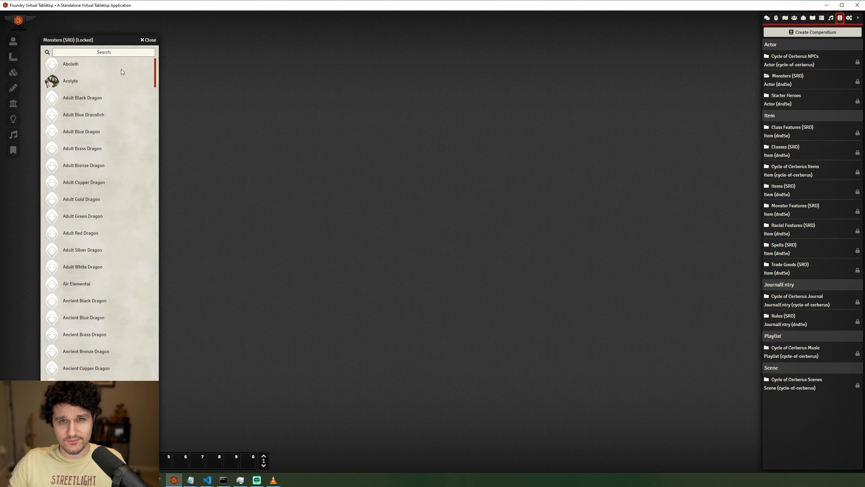
pyautogui.click(149, 40)
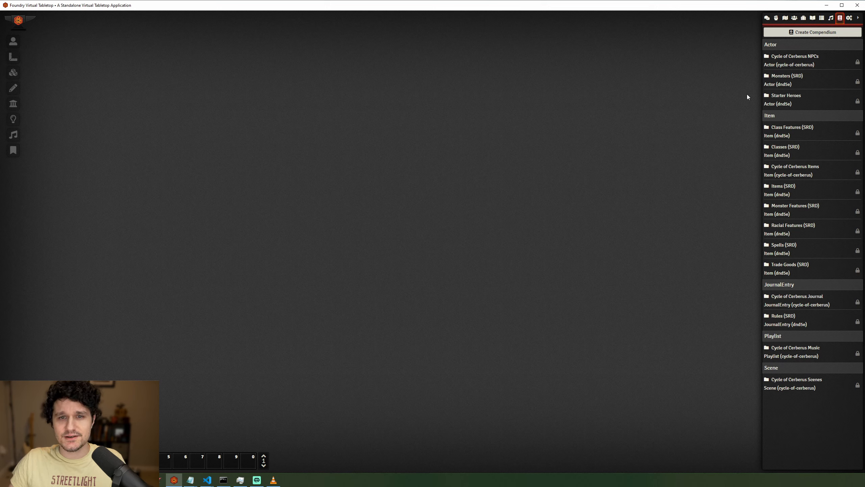
pyautogui.click(787, 76)
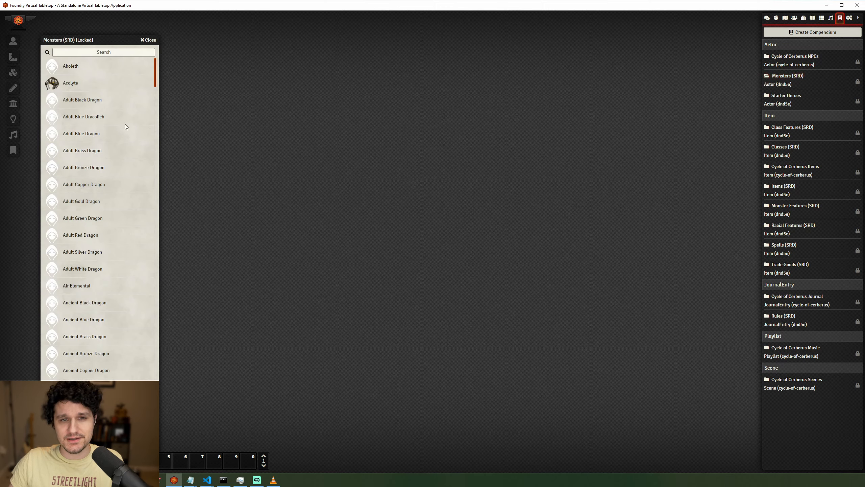
pyautogui.scroll(-11, 123, 125)
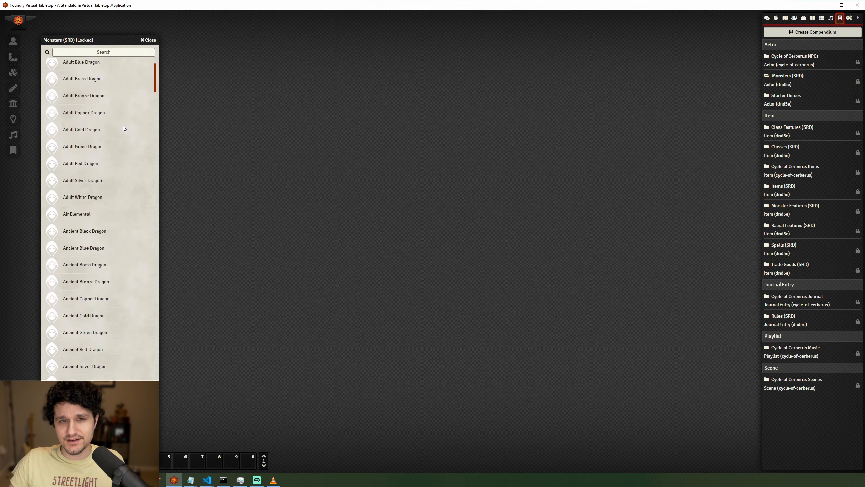
pyautogui.click(150, 40)
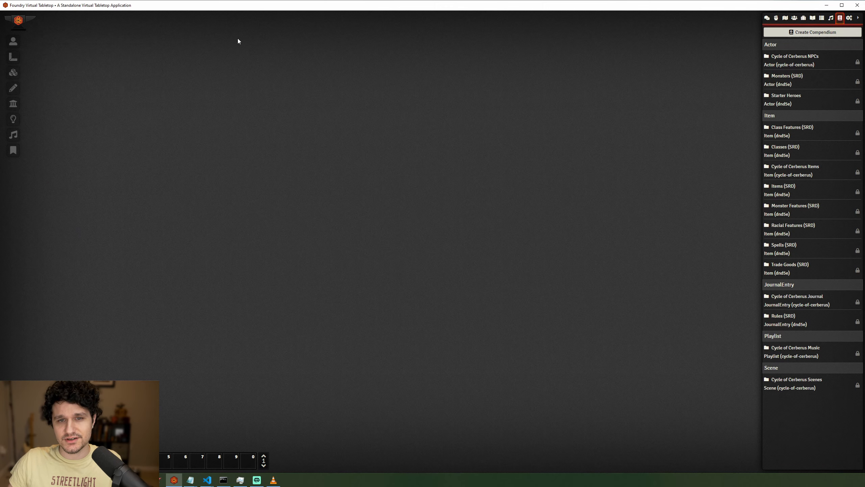
pyautogui.click(796, 32)
pyautogui.click(469, 237)
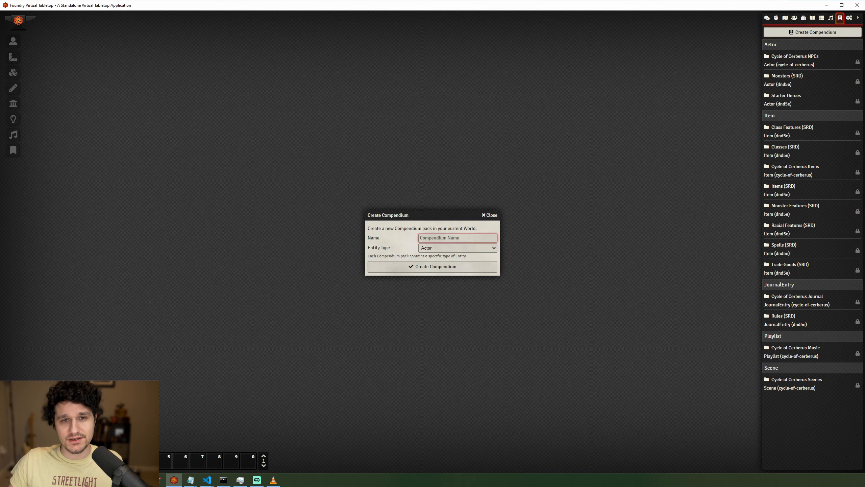
pyautogui.write('All my')
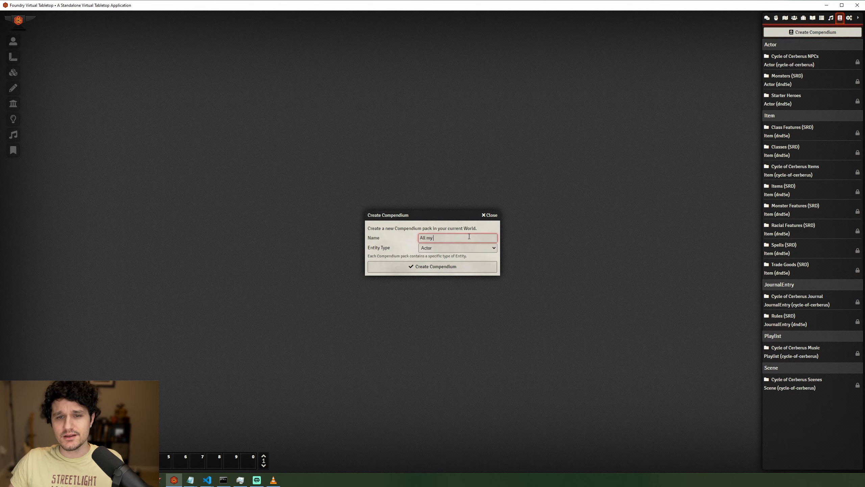
pyautogui.write(' journals')
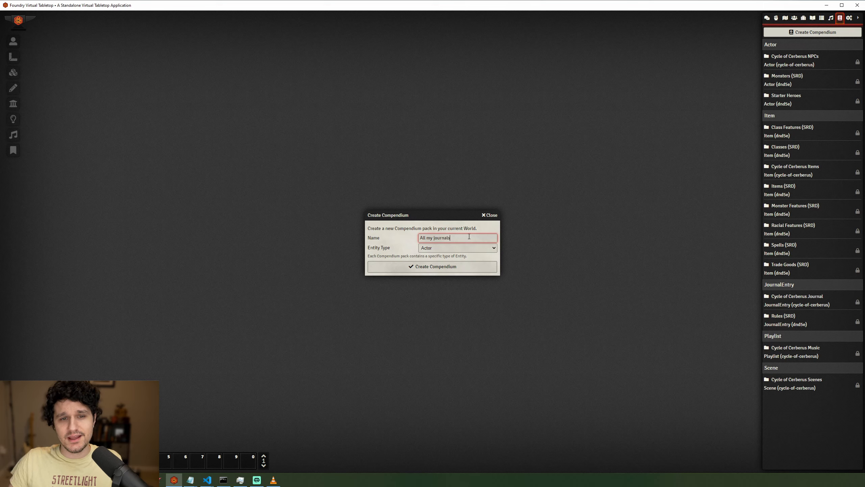
pyautogui.click(429, 250)
pyautogui.click(435, 272)
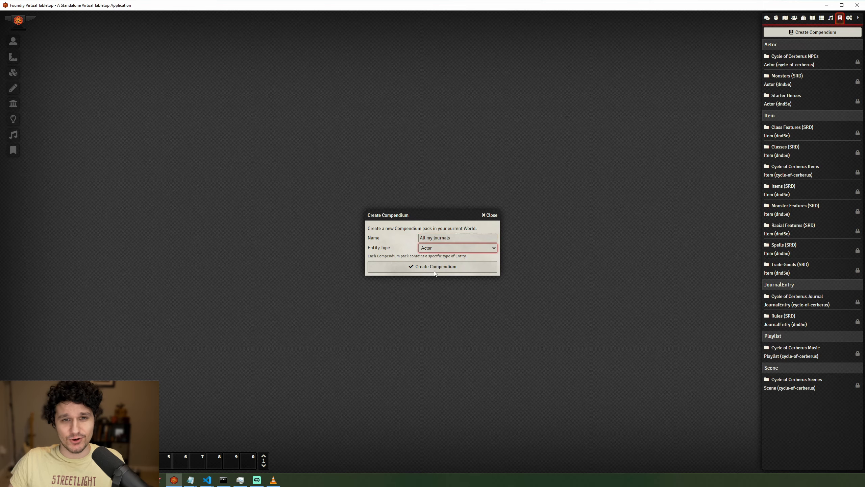
pyautogui.click(493, 217)
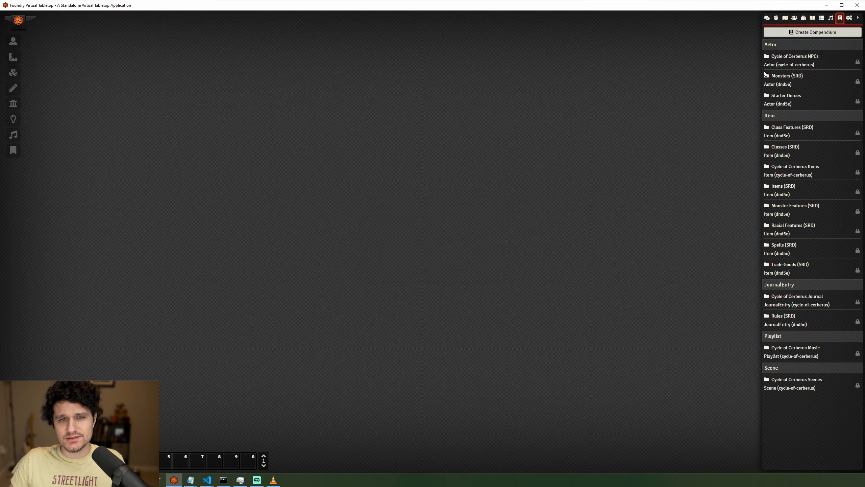
pyautogui.click(849, 18)
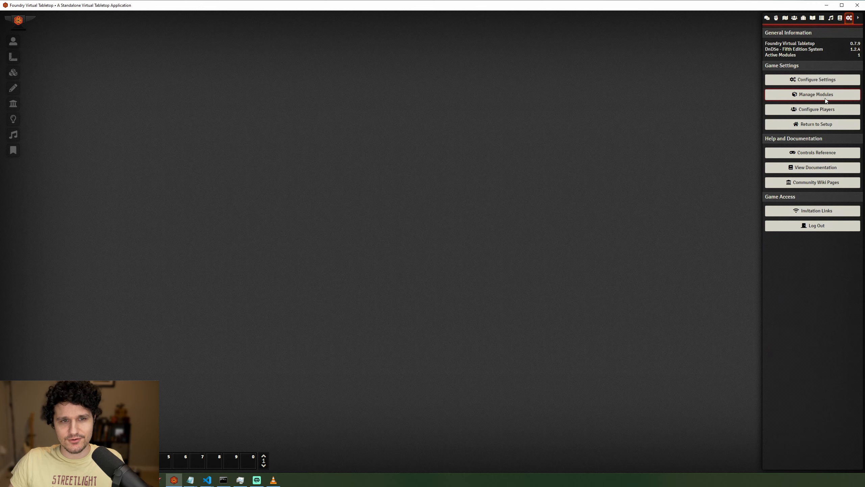
pyautogui.click(816, 124)
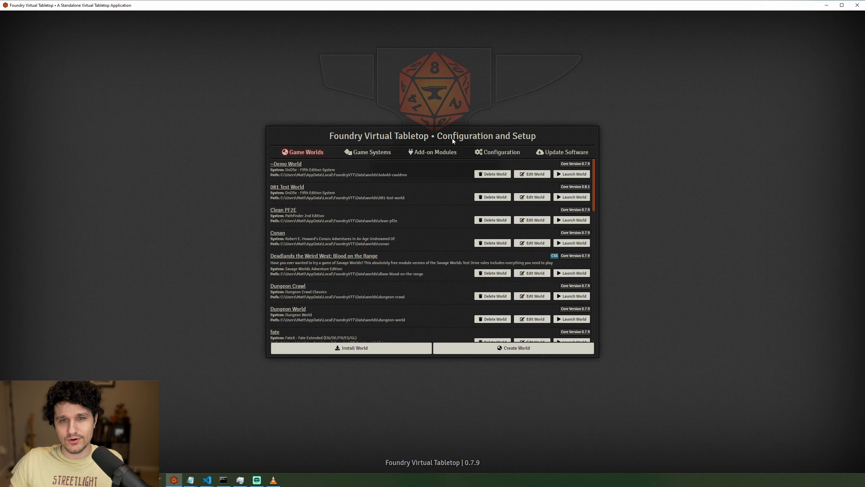
pyautogui.click(441, 153)
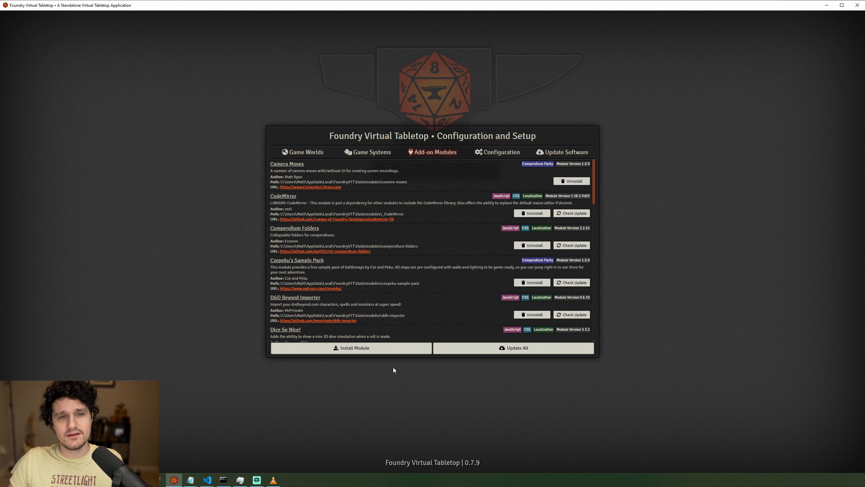
pyautogui.click(397, 347)
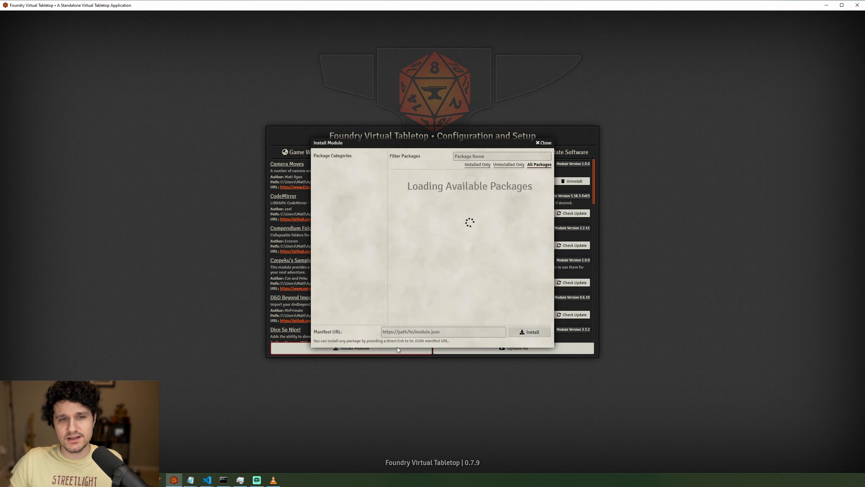
pyautogui.click(431, 332)
pyautogui.hotkey('ctrl', 'v')
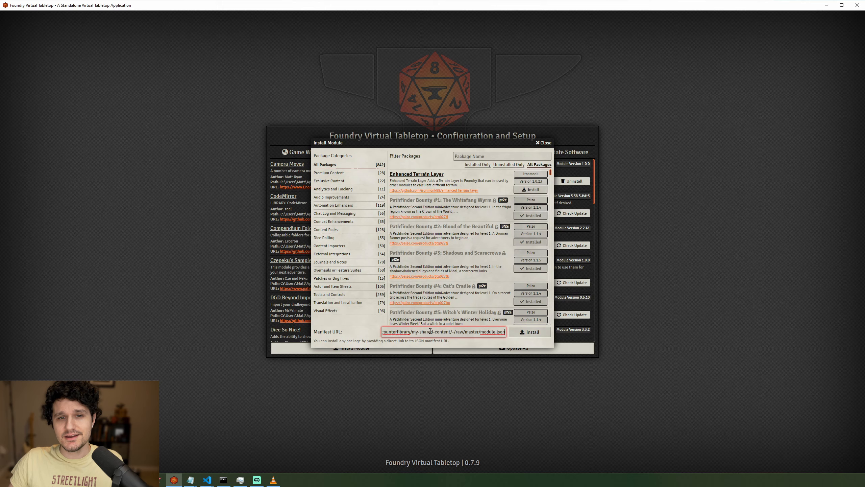
pyautogui.click(531, 333)
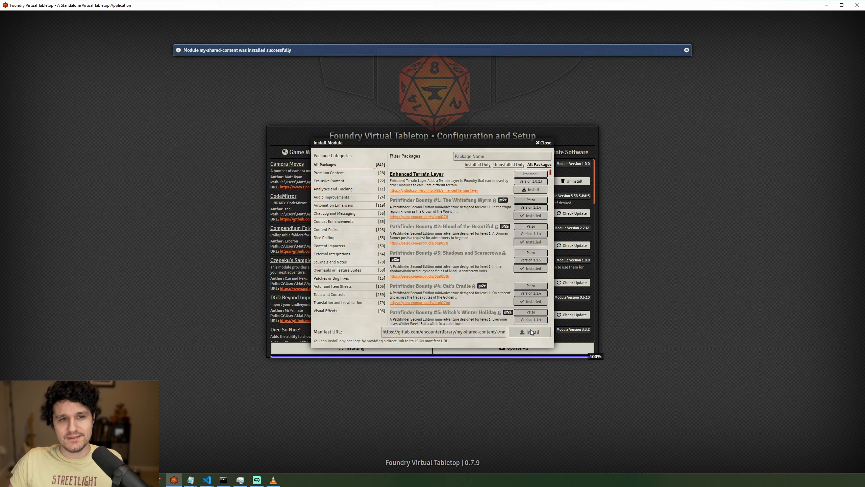
pyautogui.click(546, 143)
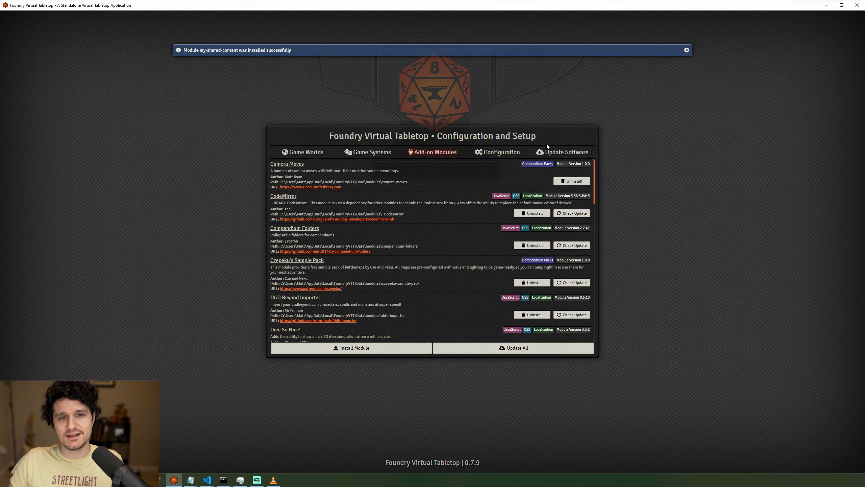
pyautogui.scroll(-5, 490, 211)
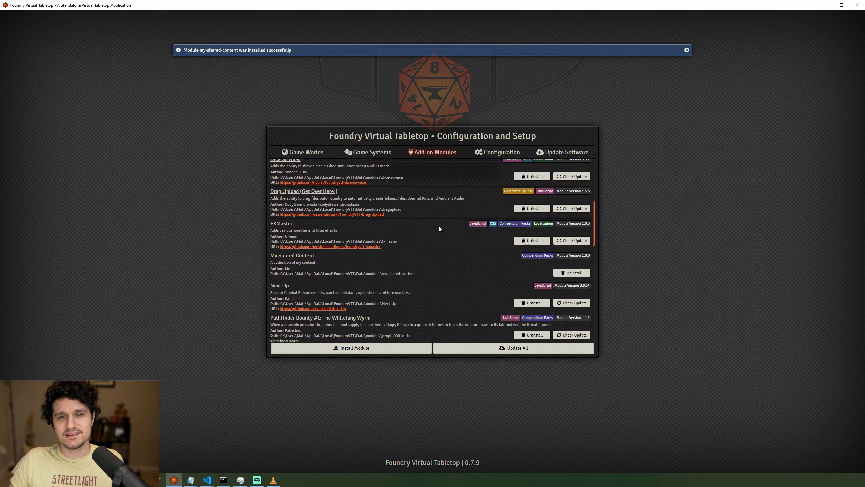
pyautogui.scroll(-1, 432, 231)
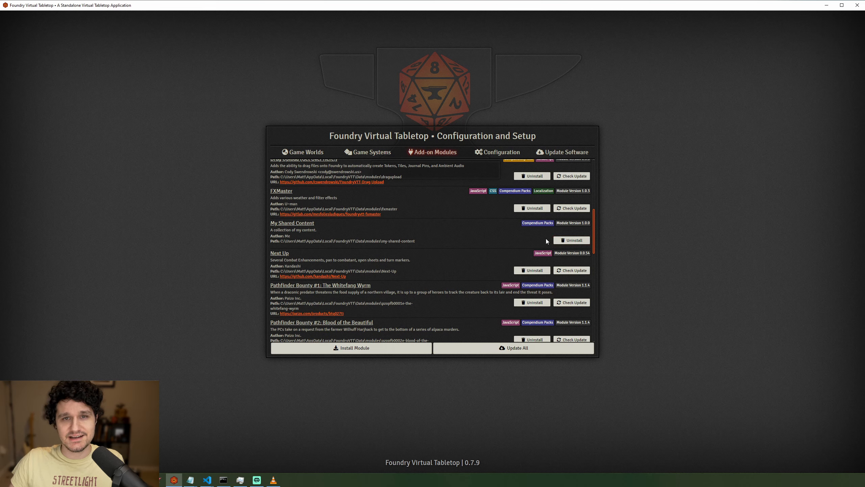
# - Launch ~Demo World, activate the My Shared Content module and save the module settings
pyautogui.click(302, 152)
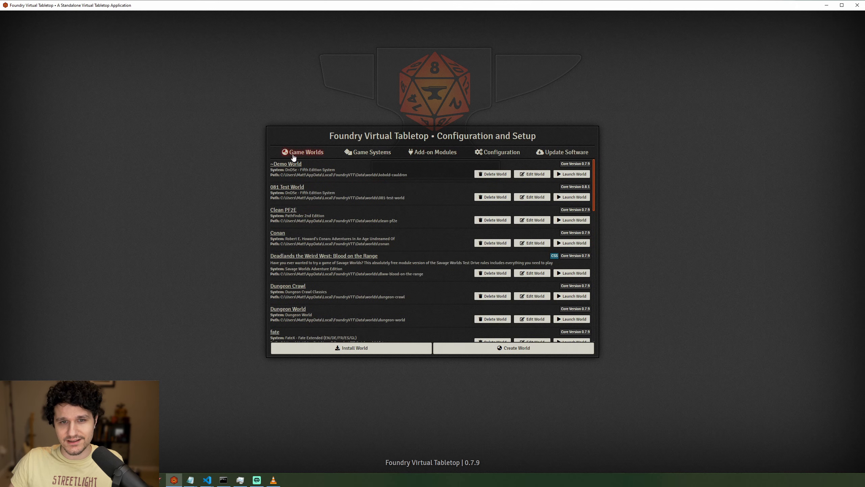
pyautogui.click(575, 174)
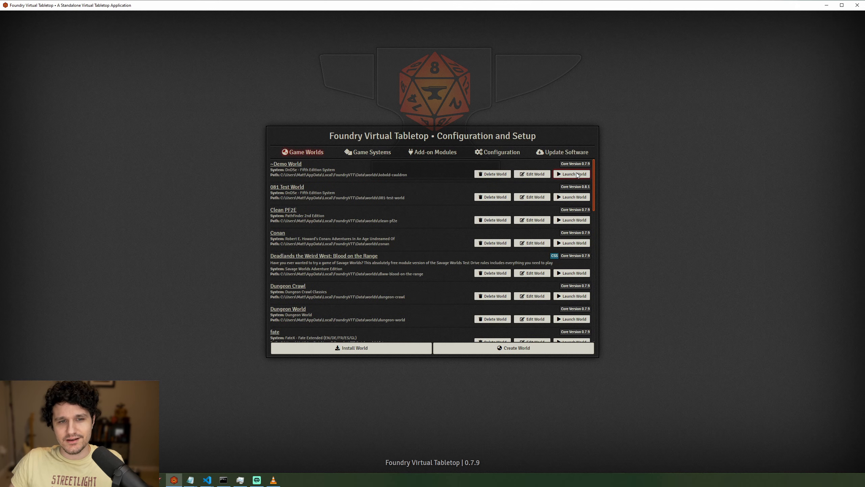
pyautogui.click(850, 18)
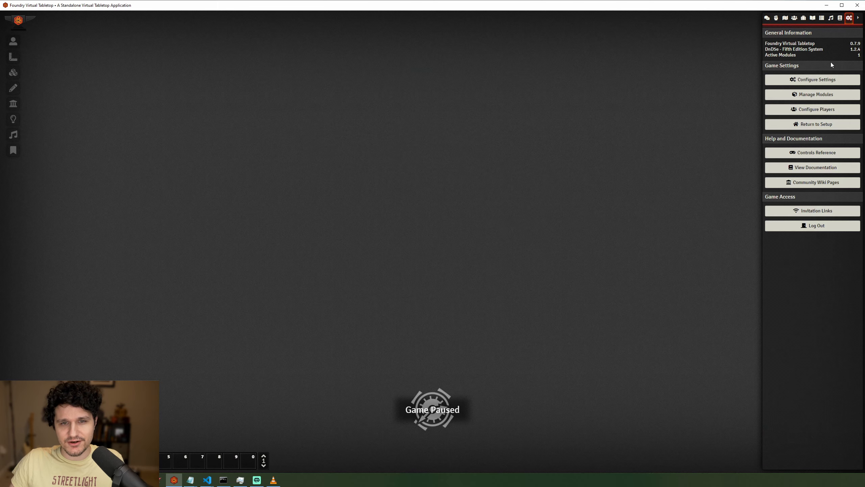
pyautogui.click(815, 95)
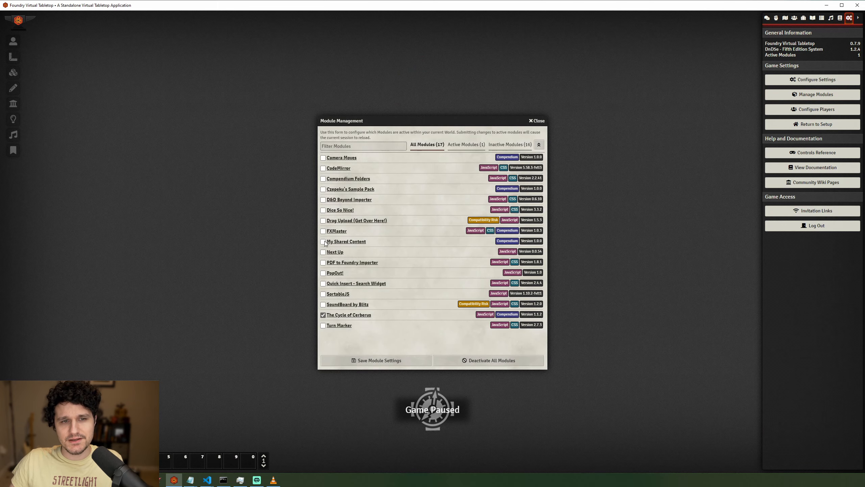
pyautogui.click(389, 358)
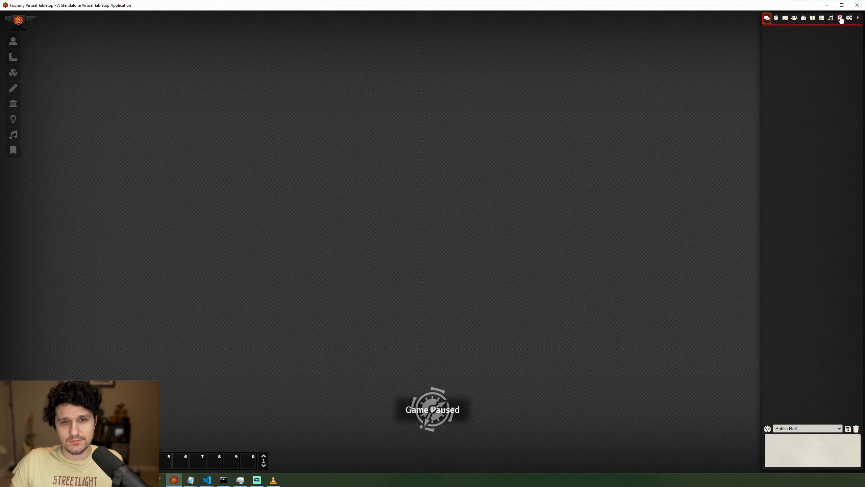
# - Unlock the Shared Creatures compendium of my-shared-content for editing
pyautogui.click(840, 18)
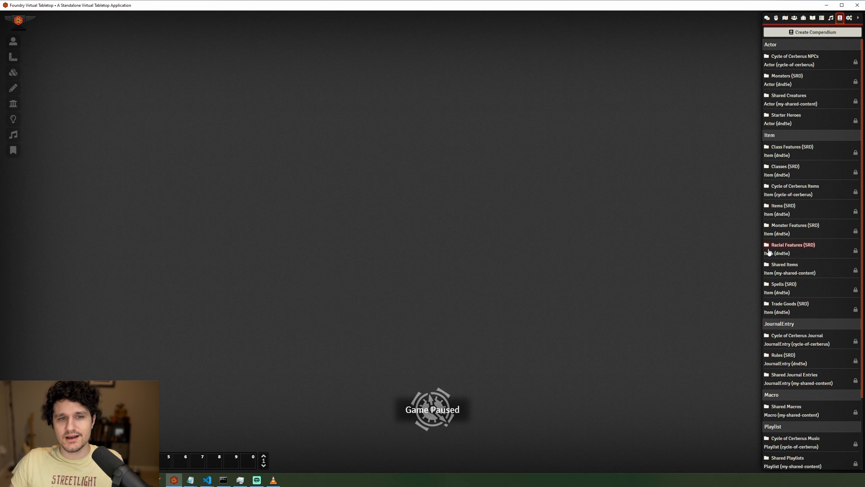
pyautogui.scroll(-3, 773, 273)
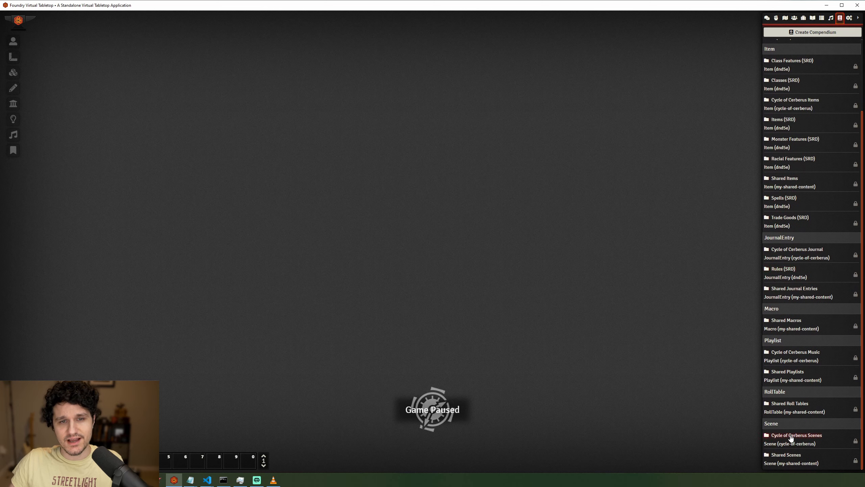
pyautogui.scroll(3, 783, 310)
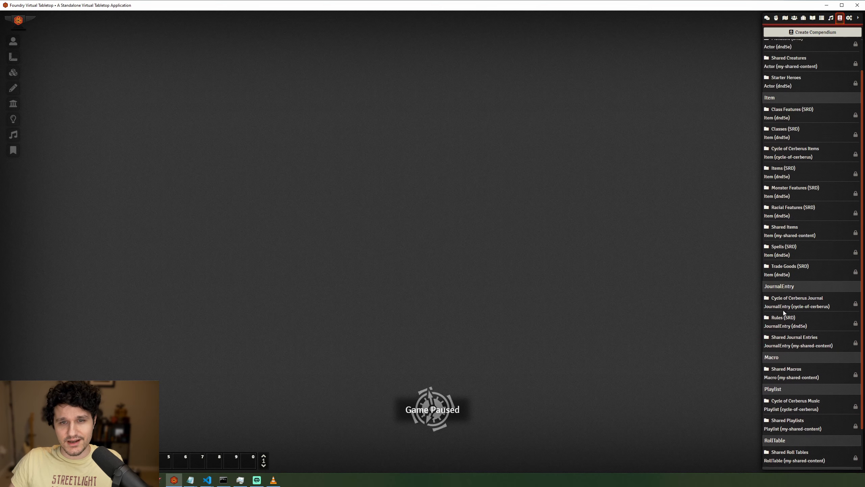
pyautogui.rightClick(785, 103)
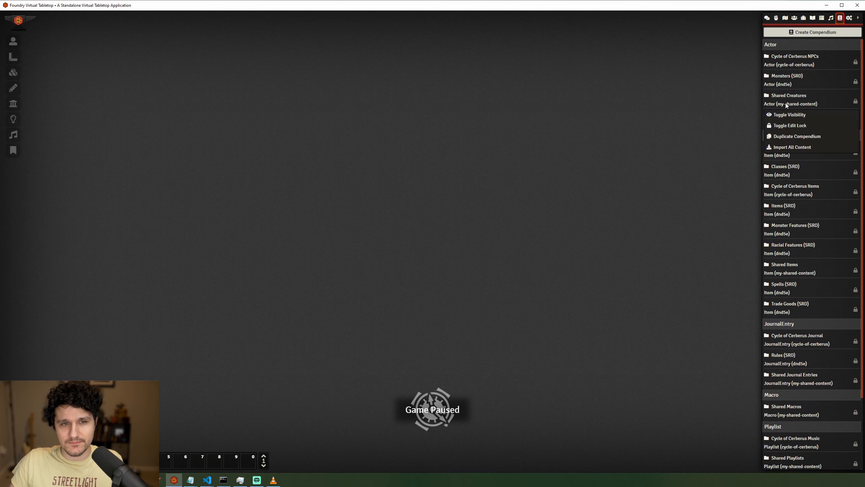
pyautogui.click(784, 124)
pyautogui.click(676, 145)
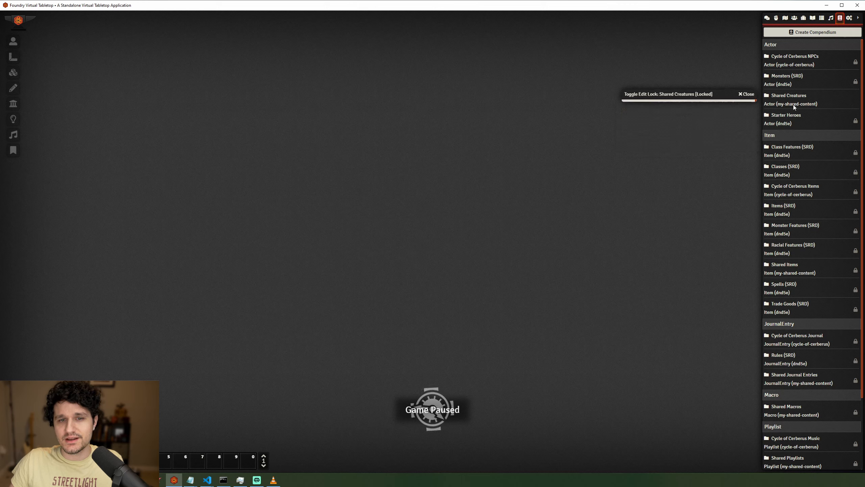
# - Add the Adult Augean actor from the Big List O' NPCs folder to the Shared Creatures compendium
pyautogui.click(803, 98)
pyautogui.click(794, 18)
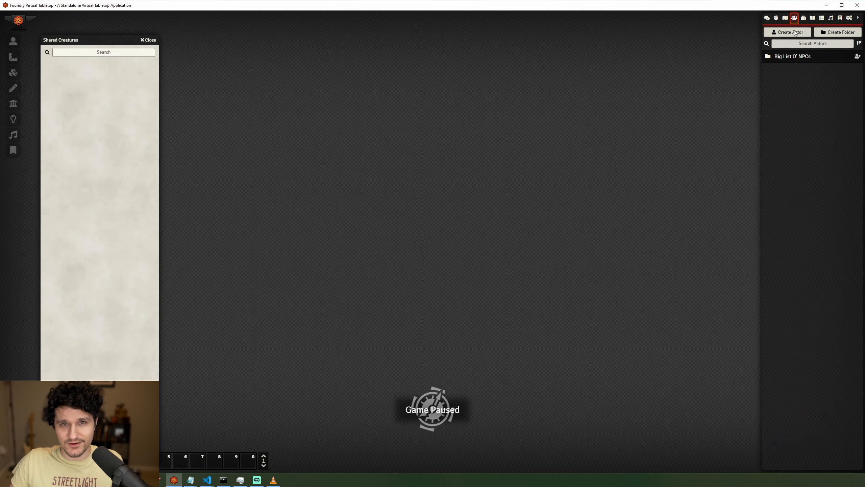
pyautogui.click(796, 56)
pyautogui.moveTo(794, 73); pyautogui.dragTo(87, 85)
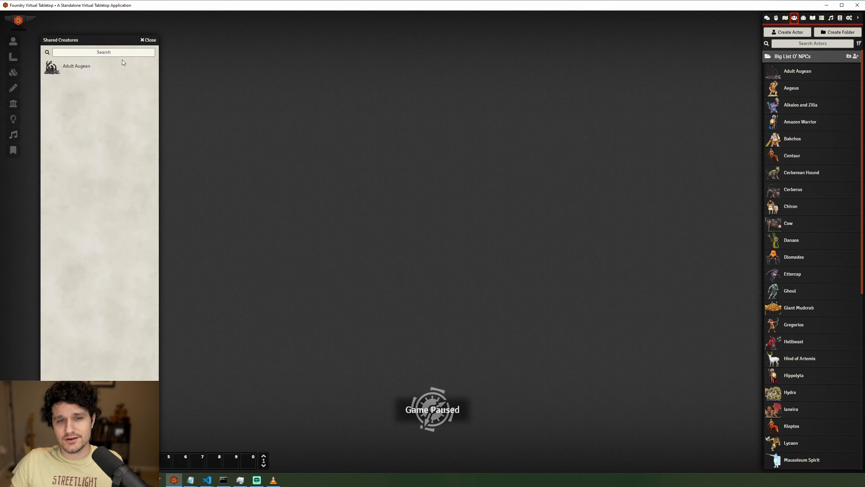
# - Delete the Adult Augean entry from the Shared Creatures compendium and close the compendium window
pyautogui.rightClick(79, 68)
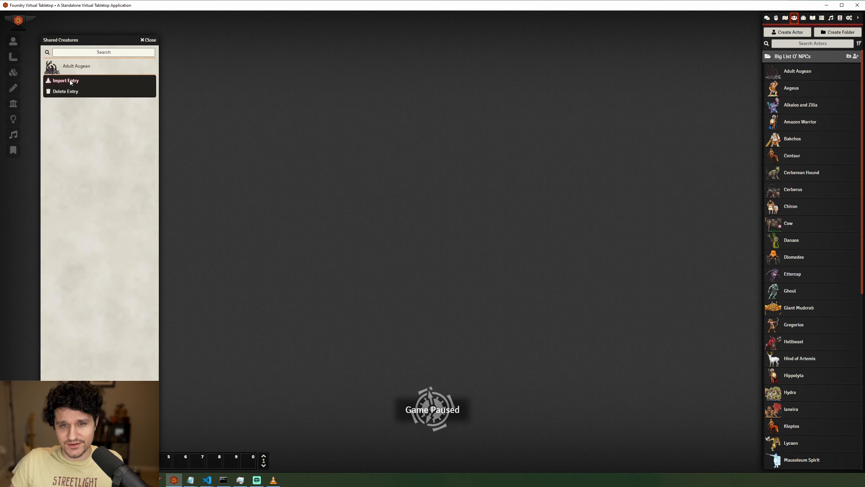
pyautogui.click(67, 92)
pyautogui.click(387, 255)
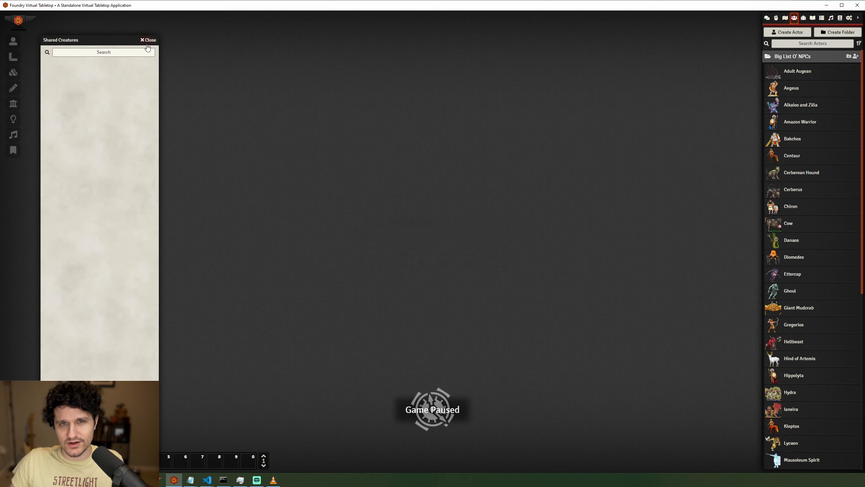
pyautogui.click(148, 40)
# - View the Classes (SRD), Class Features (SRD) and Spells (SRD) compendiums side by side, and close all three
pyautogui.click(840, 18)
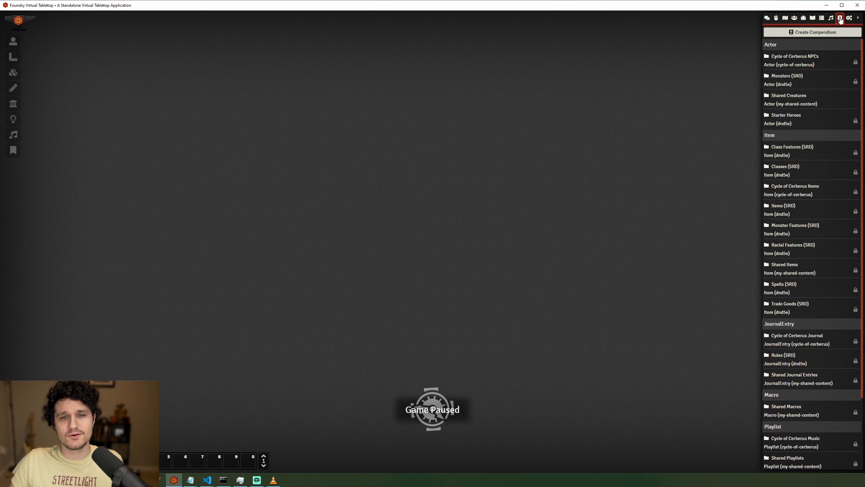
pyautogui.click(792, 153)
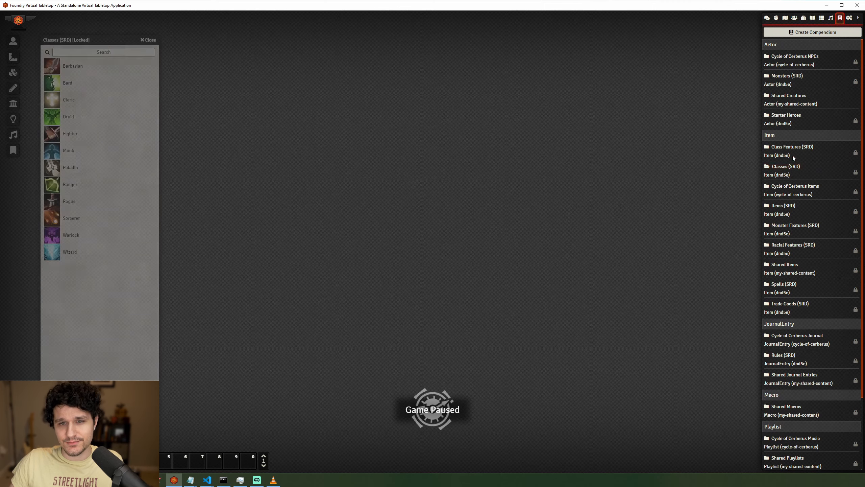
pyautogui.moveTo(100, 40); pyautogui.dragTo(231, 38)
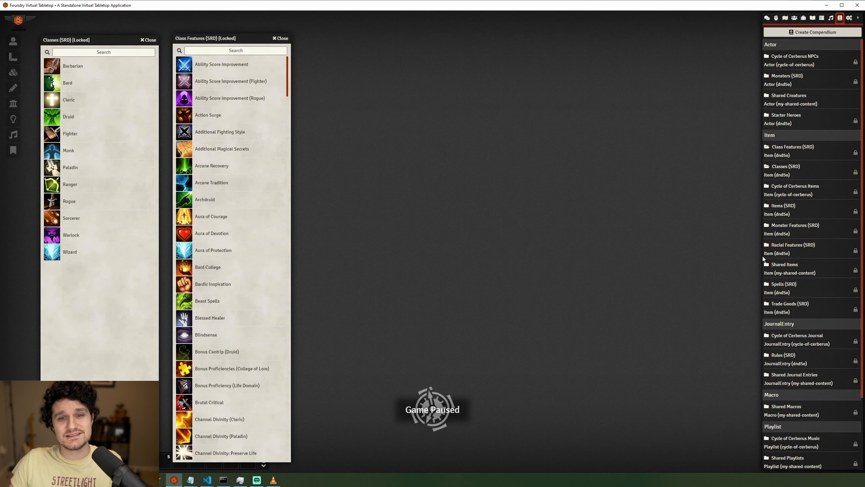
pyautogui.click(778, 285)
pyautogui.moveTo(74, 38); pyautogui.dragTo(339, 34)
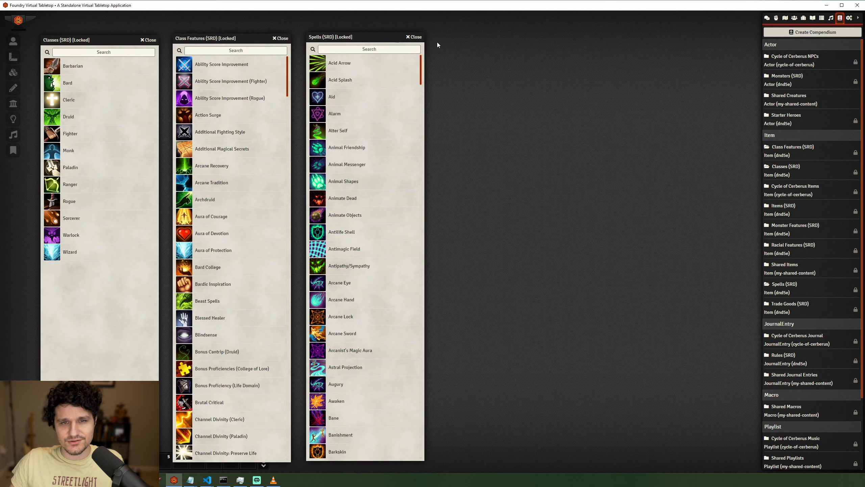
pyautogui.click(416, 37)
pyautogui.click(281, 38)
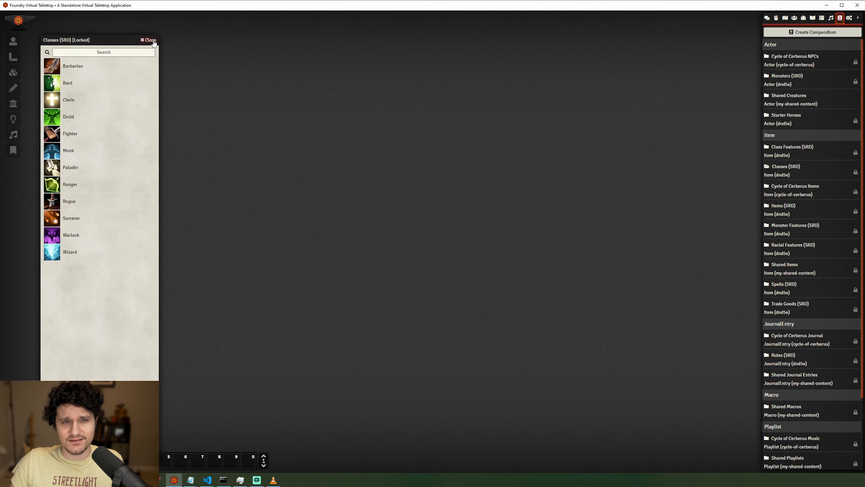
pyautogui.click(148, 40)
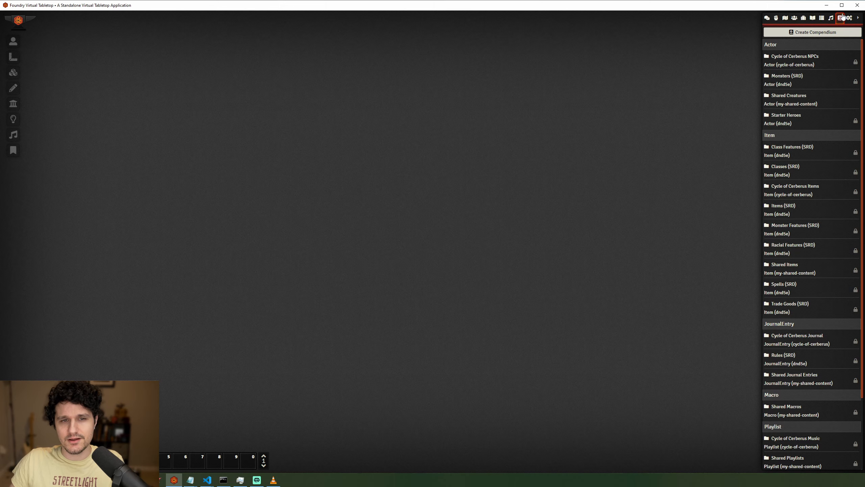
# - Close Foundry and, in File Explorer, go to the FoundryVTT Data\modules\my-shared-content folder, checking the files in its packs subfolder
pyautogui.click(857, 5)
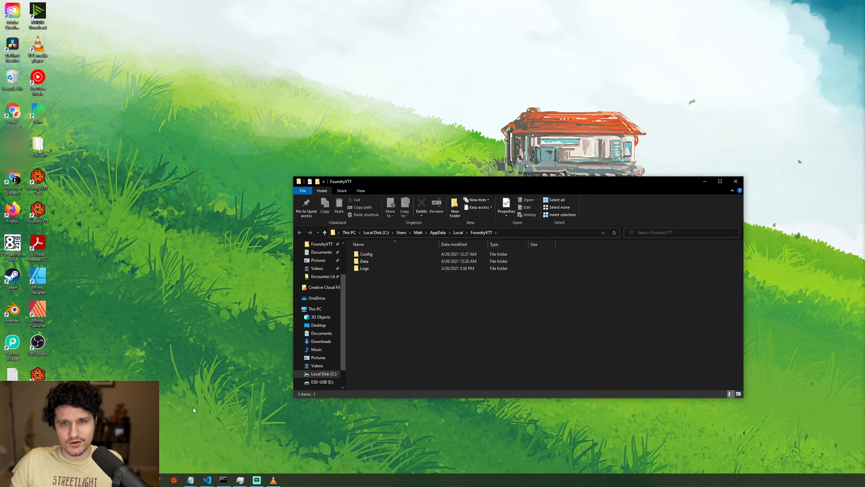
pyautogui.moveTo(405, 178); pyautogui.dragTo(230, 162)
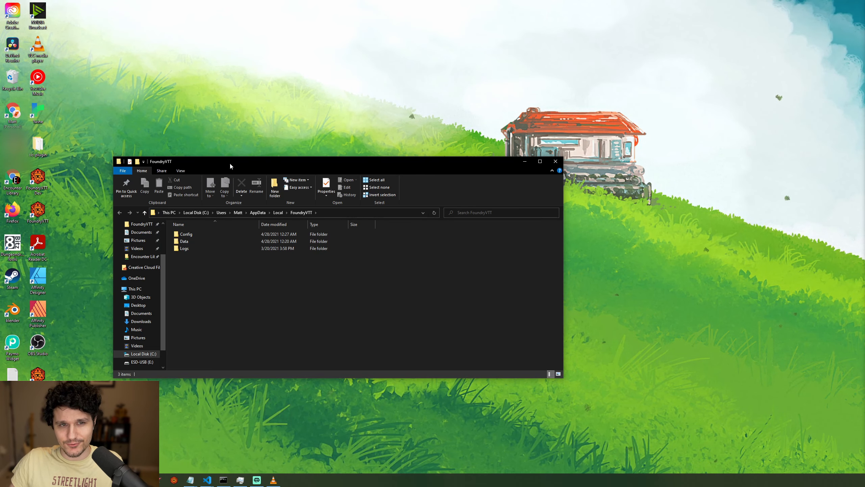
pyautogui.doubleClick(184, 241)
pyautogui.click(195, 250)
pyautogui.doubleClick(195, 250)
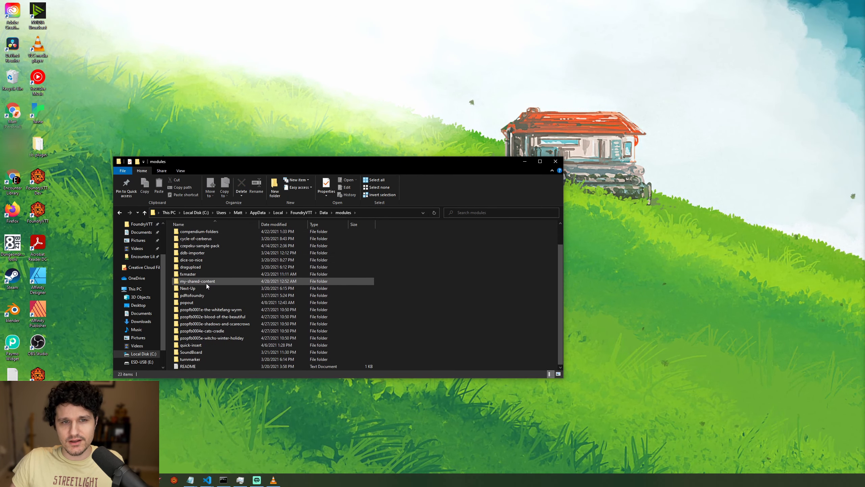
pyautogui.doubleClick(206, 286)
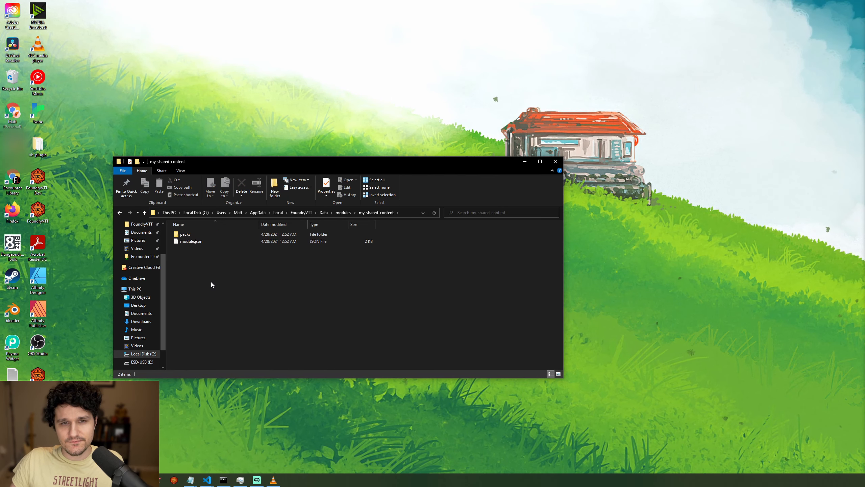
pyautogui.doubleClick(186, 235)
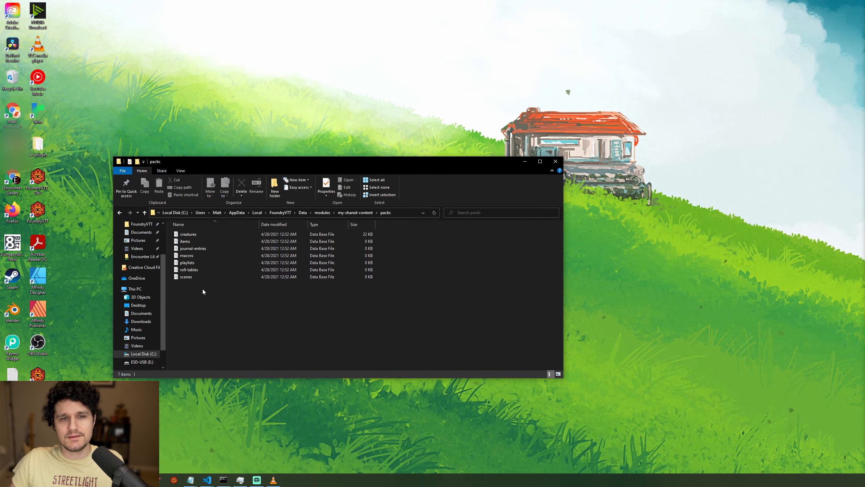
pyautogui.hotkey('alt', 'Left')
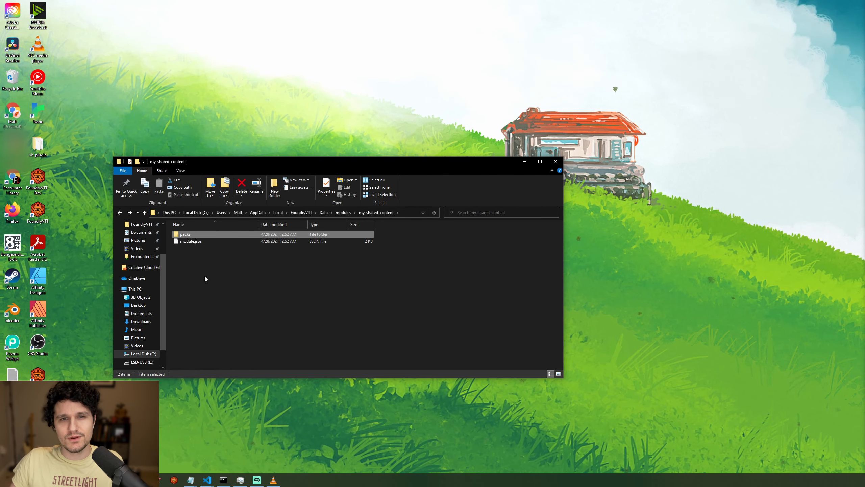
# - Open module.json from the my-shared-content folder in a new Notepad window placed alongside File Explorer
pyautogui.rightClick(190, 480)
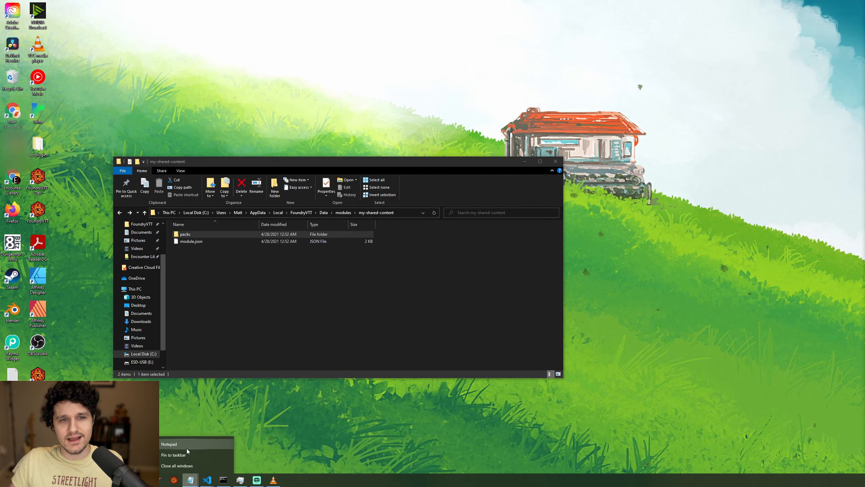
pyautogui.click(186, 445)
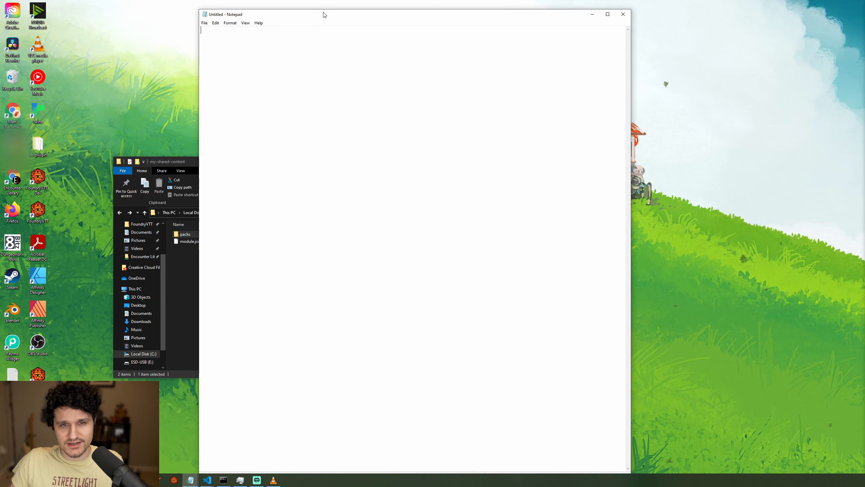
pyautogui.moveTo(324, 15); pyautogui.dragTo(177, 136)
pyautogui.moveTo(384, 137); pyautogui.dragTo(245, 125)
pyautogui.click(467, 162)
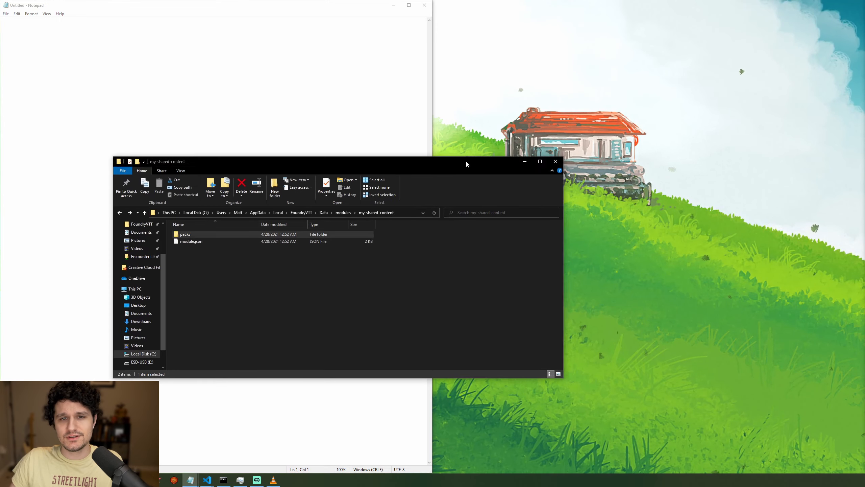
pyautogui.moveTo(467, 163); pyautogui.dragTo(559, 145)
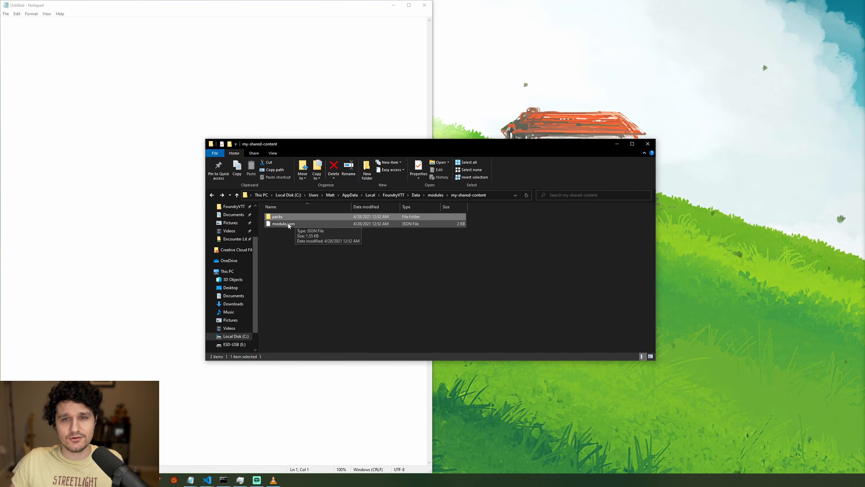
pyautogui.moveTo(288, 224); pyautogui.dragTo(163, 181)
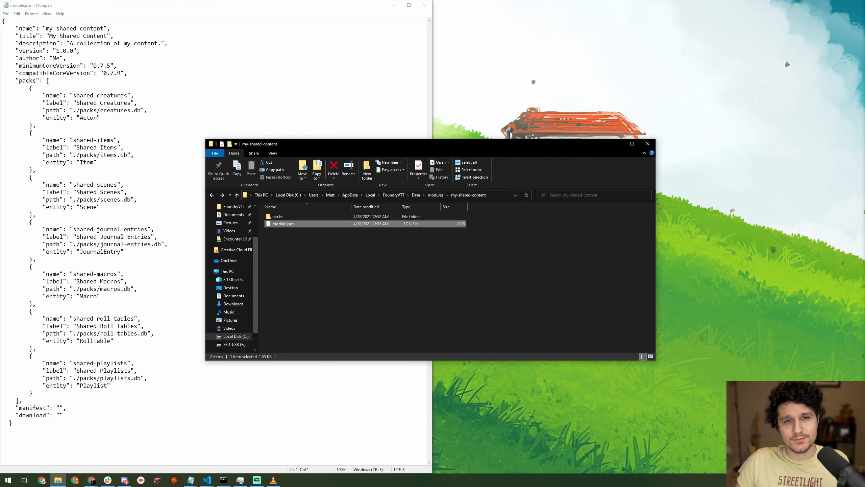
# - Compare the module's name value in module.json with the name of its folder inside the modules directory
pyautogui.click(163, 182)
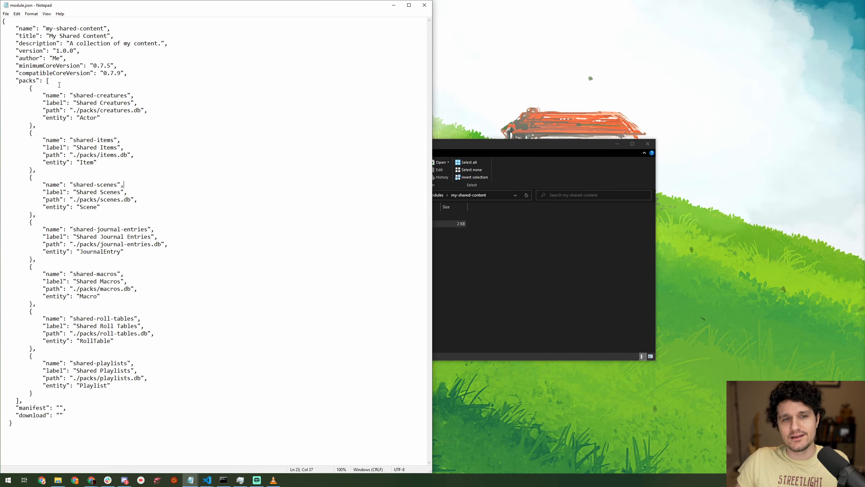
pyautogui.moveTo(50, 35); pyautogui.dragTo(161, 43)
pyautogui.moveTo(47, 29); pyautogui.dragTo(94, 29)
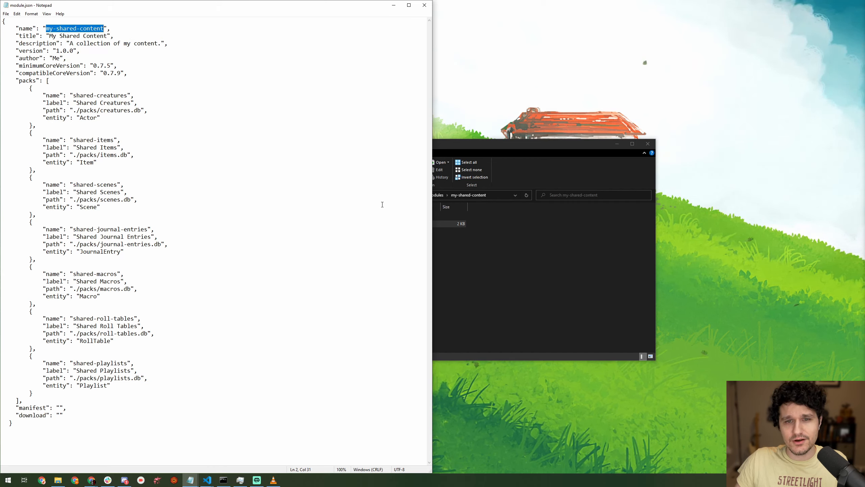
pyautogui.click(455, 242)
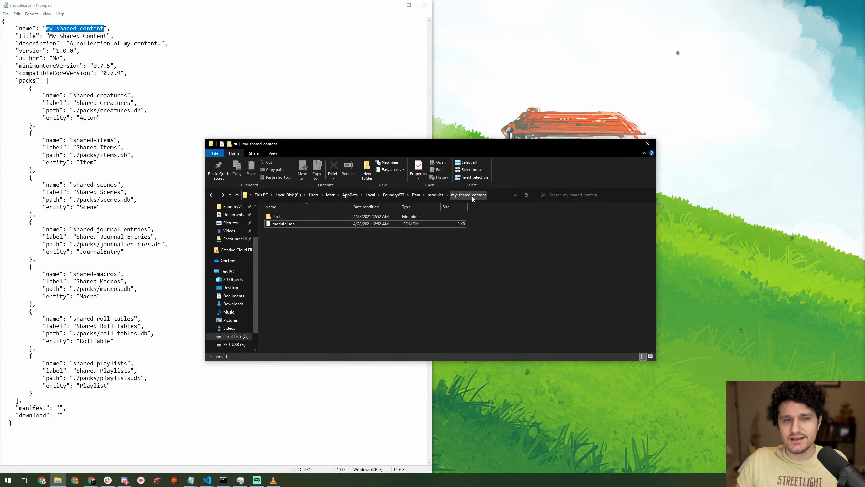
pyautogui.click(436, 195)
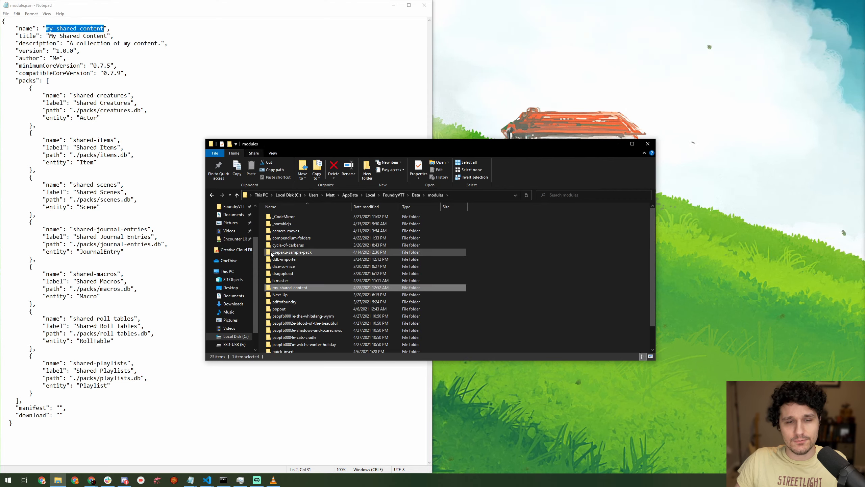
pyautogui.doubleClick(290, 287)
# - Try a compatibleCoreVersion of 0.8.2 in module.json and restore the value to 0.7.9
pyautogui.click(106, 66)
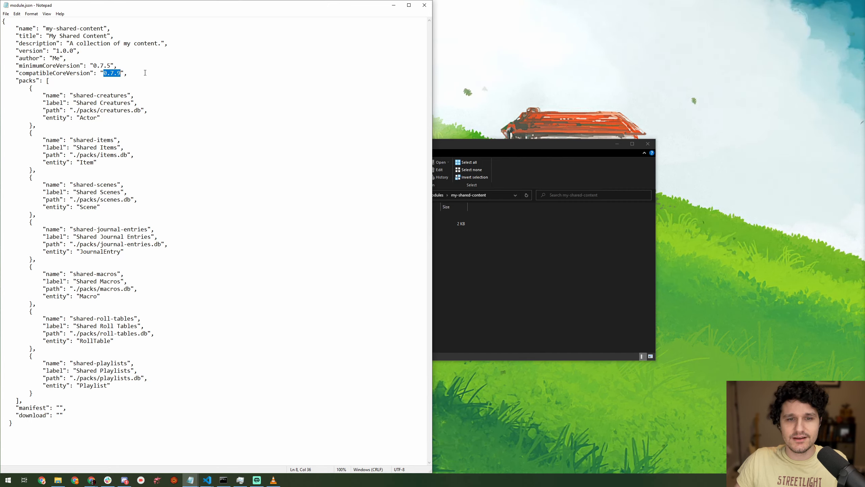
pyautogui.click(114, 73)
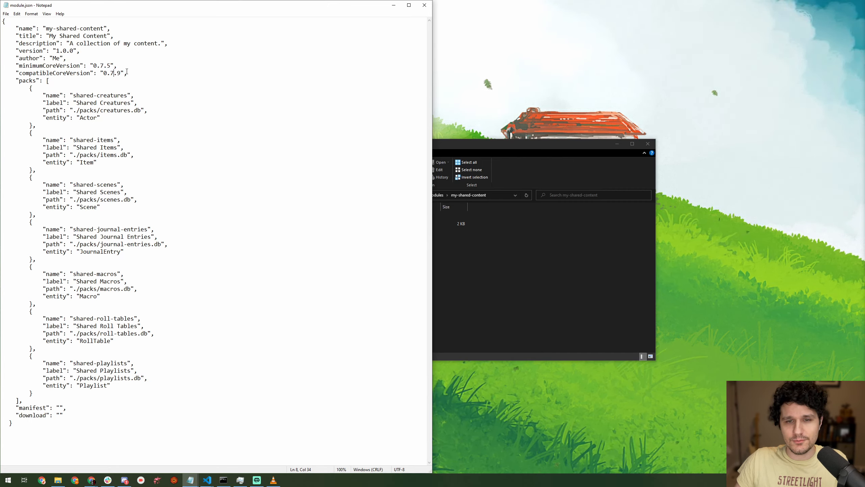
pyautogui.press('BackSpace')
pyautogui.write('2')
pyautogui.press('Right')
pyautogui.press('BackSpace')
pyautogui.press('BackSpace')
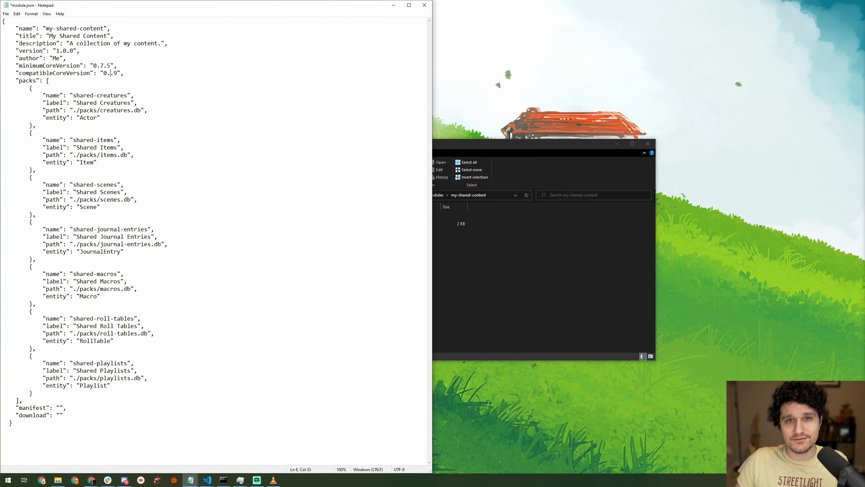
pyautogui.write('8.')
pyautogui.press('Delete')
pyautogui.write('2')
pyautogui.press('BackSpace')
pyautogui.write('9')
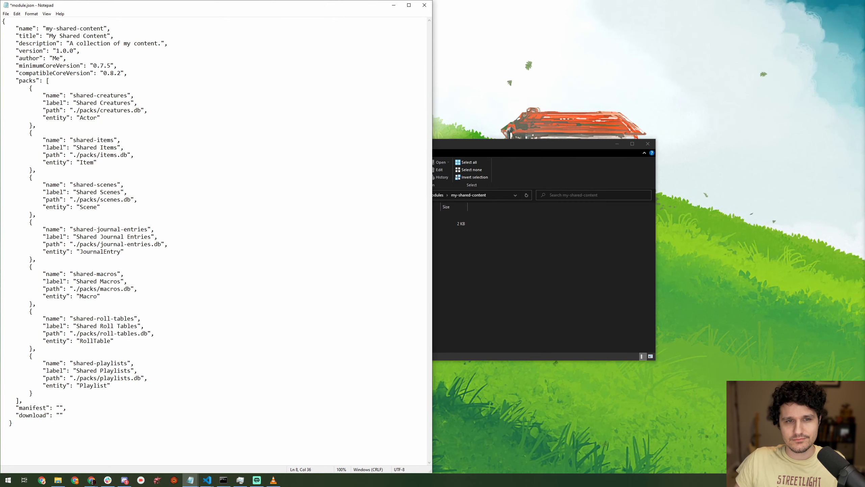
pyautogui.press('Left')
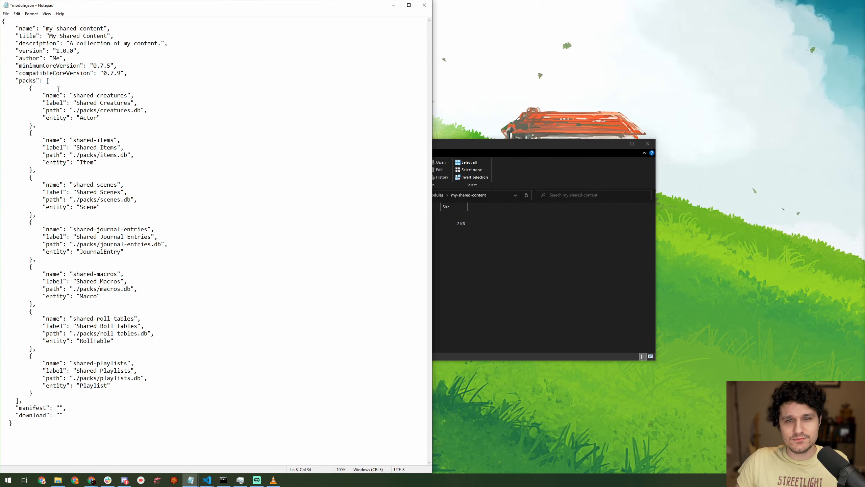
# - Examine the packs array in module.json, including the braces around each compendium entry and the commas between entries and fields
pyautogui.moveTo(18, 80); pyautogui.dragTo(23, 401)
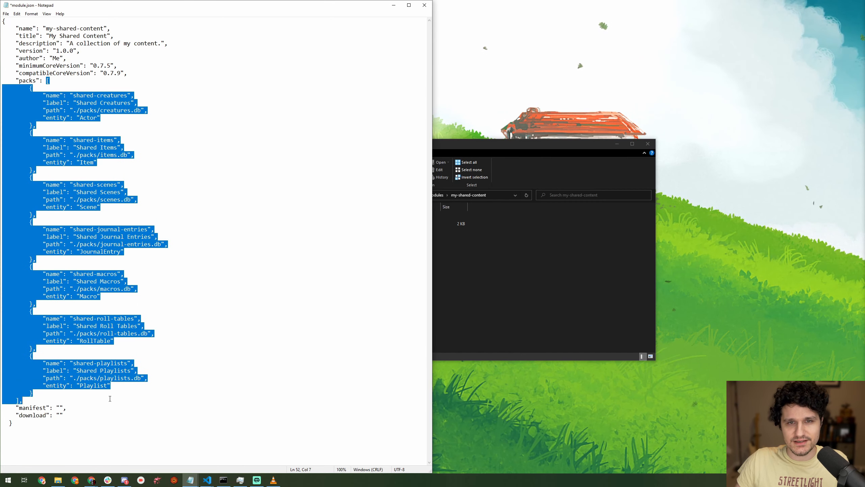
pyautogui.click(23, 401)
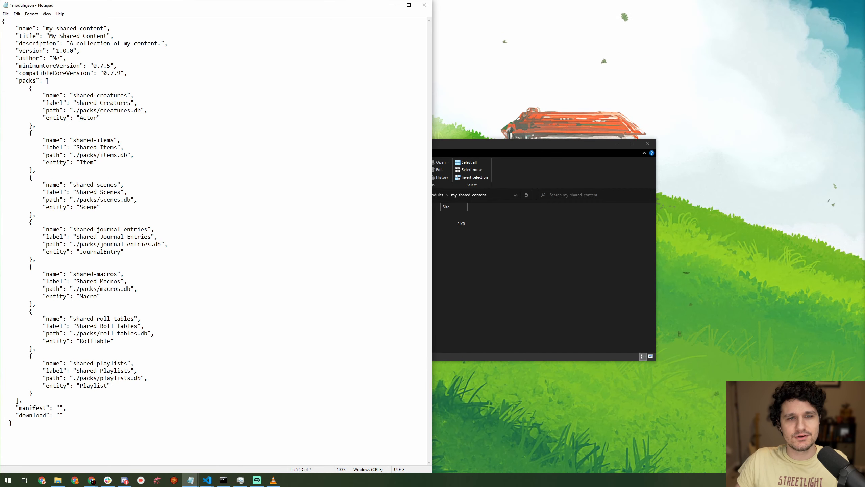
pyautogui.moveTo(30, 88); pyautogui.dragTo(38, 127)
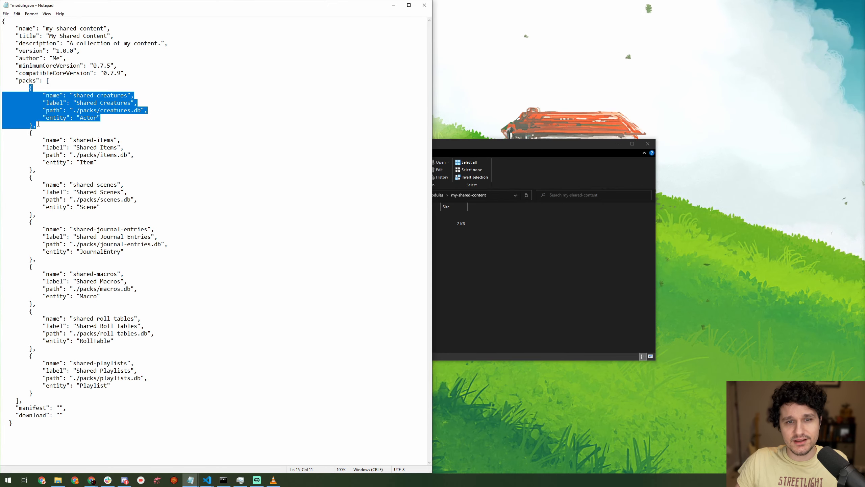
pyautogui.click(38, 127)
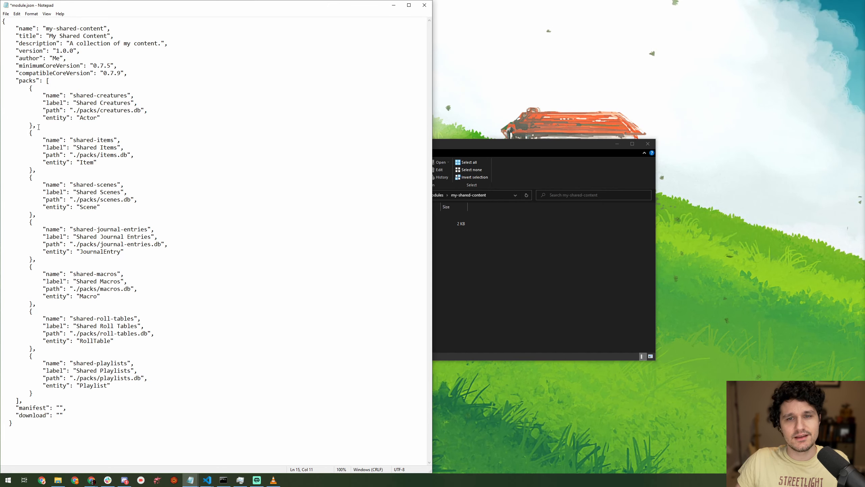
pyautogui.moveTo(39, 127); pyautogui.dragTo(33, 126)
pyautogui.moveTo(38, 215); pyautogui.dragTo(33, 215)
pyautogui.moveTo(37, 171); pyautogui.dragTo(34, 170)
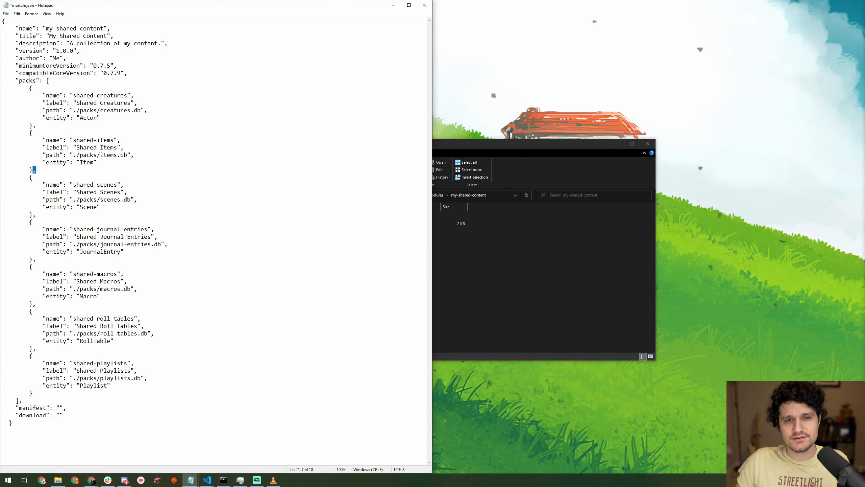
pyautogui.moveTo(149, 378); pyautogui.dragTo(145, 377)
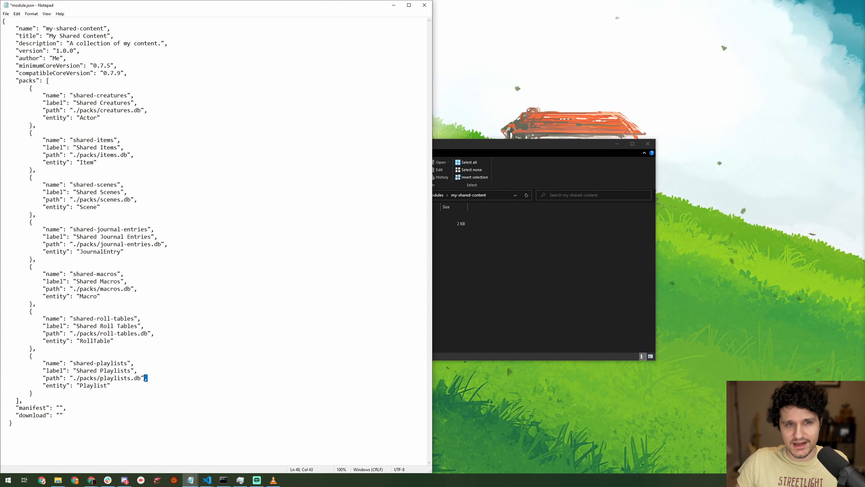
pyautogui.click(120, 385)
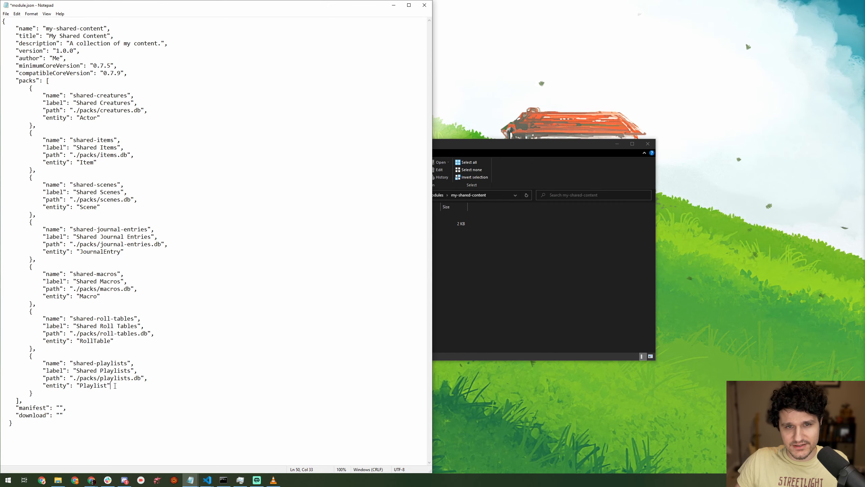
# - Check the commas ending the fields in the playlists and roll-tables entries, and open the module's packs folder in File Explorer
pyautogui.moveTo(149, 378); pyautogui.dragTo(140, 378)
pyautogui.click(119, 341)
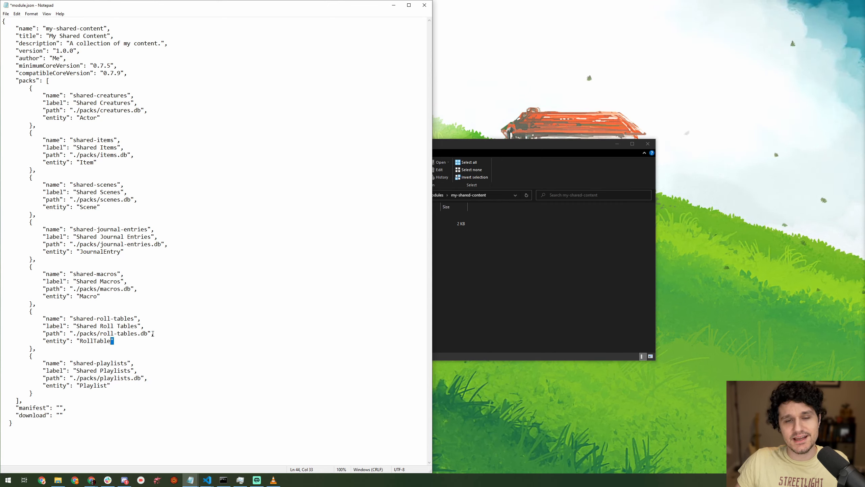
pyautogui.moveTo(148, 333); pyautogui.dragTo(159, 332)
pyautogui.click(161, 333)
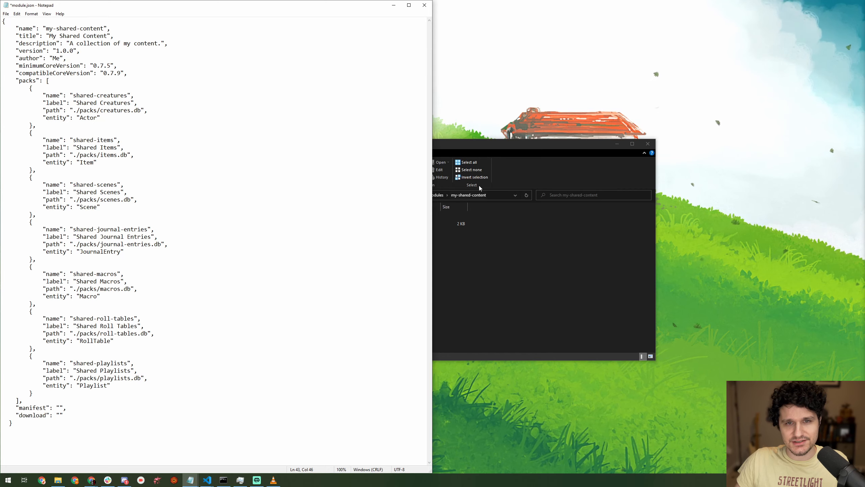
pyautogui.moveTo(478, 147); pyautogui.dragTo(485, 143)
pyautogui.doubleClick(296, 213)
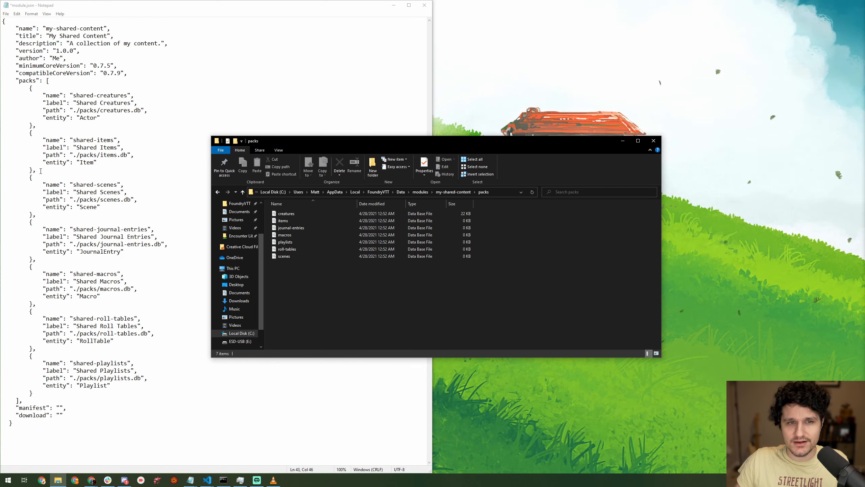
# - Duplicate the shared-items entry directly below itself in the packs array of module.json and align its opening brace with the other entries
pyautogui.moveTo(31, 133); pyautogui.dragTo(38, 169)
pyautogui.hotkey('ctrl', 'c')
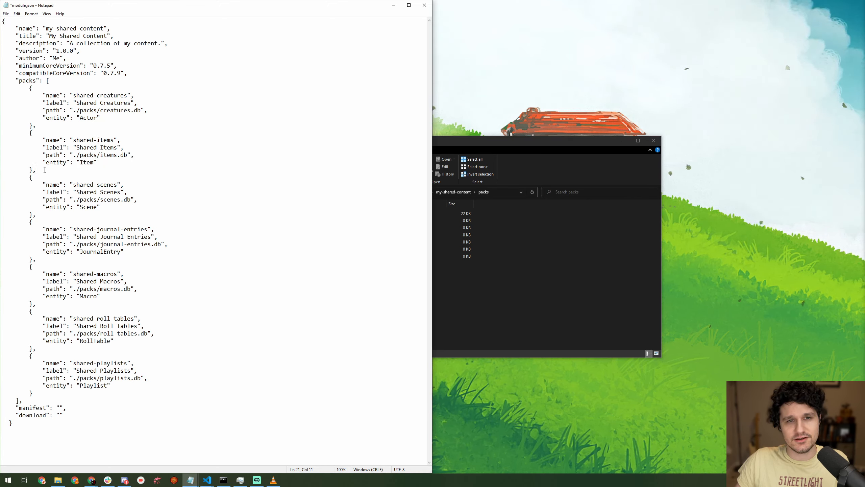
pyautogui.click(35, 170)
pyautogui.press('Return')
pyautogui.hotkey('ctrl', 'v')
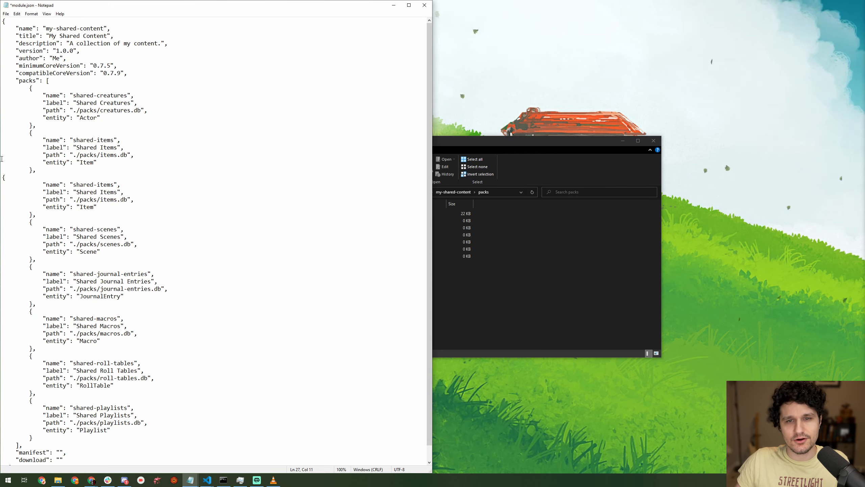
pyautogui.click(3, 177)
pyautogui.press('Tab')
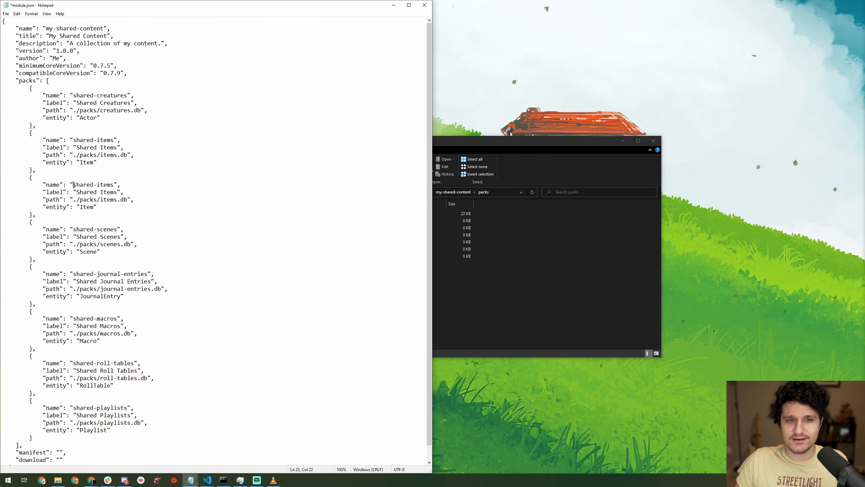
# - Set the duplicated entry's name to "homebrew-class-features" and its label to "Homebrew Class Features"
pyautogui.moveTo(74, 185); pyautogui.dragTo(114, 185)
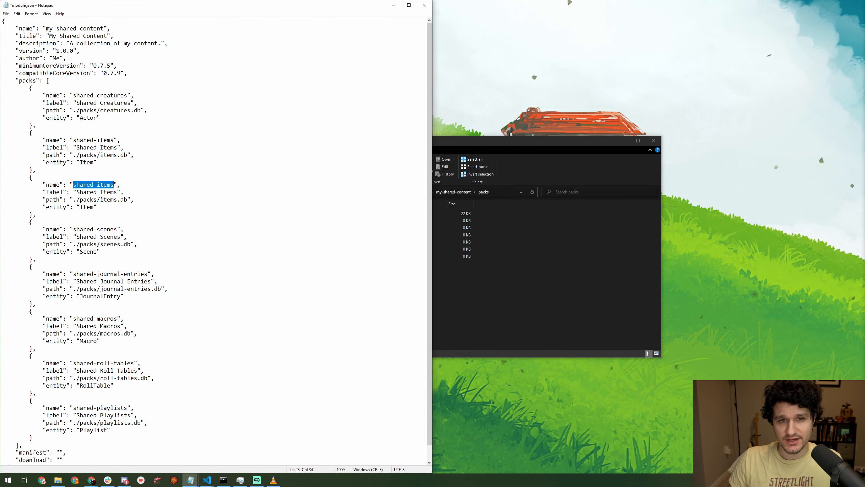
pyautogui.write('homebrew-d')
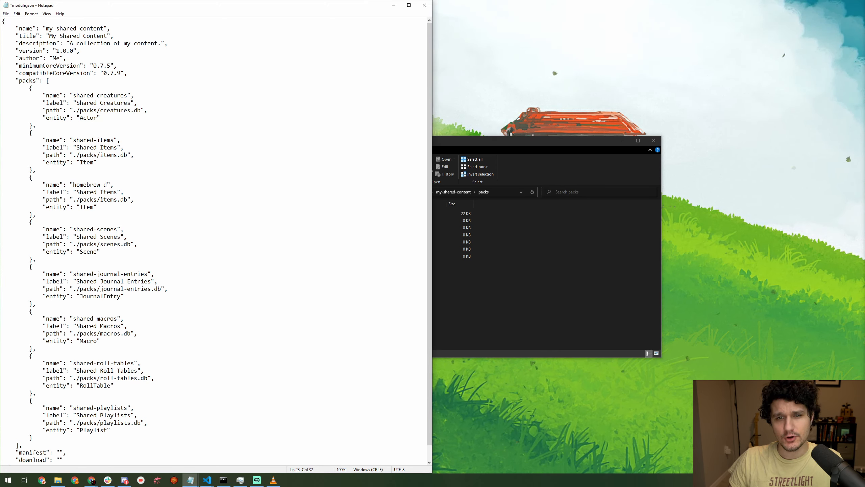
pyautogui.write('lass-features')
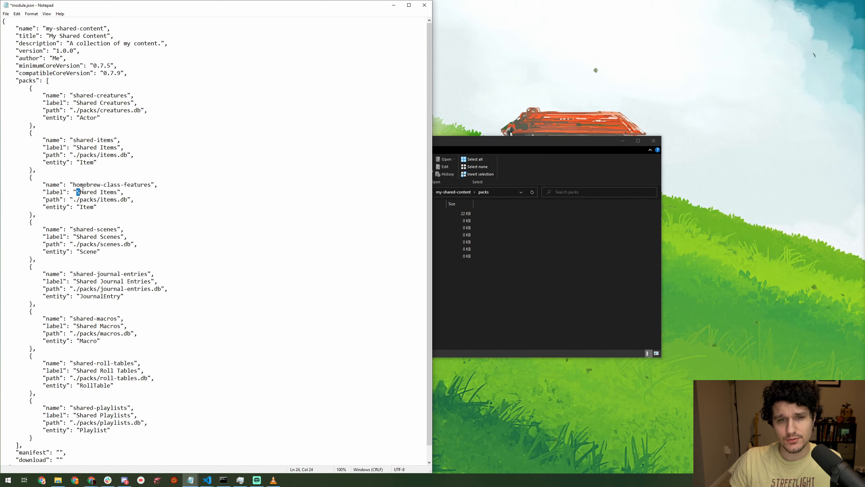
pyautogui.moveTo(82, 190); pyautogui.dragTo(118, 192)
pyautogui.write('Hom')
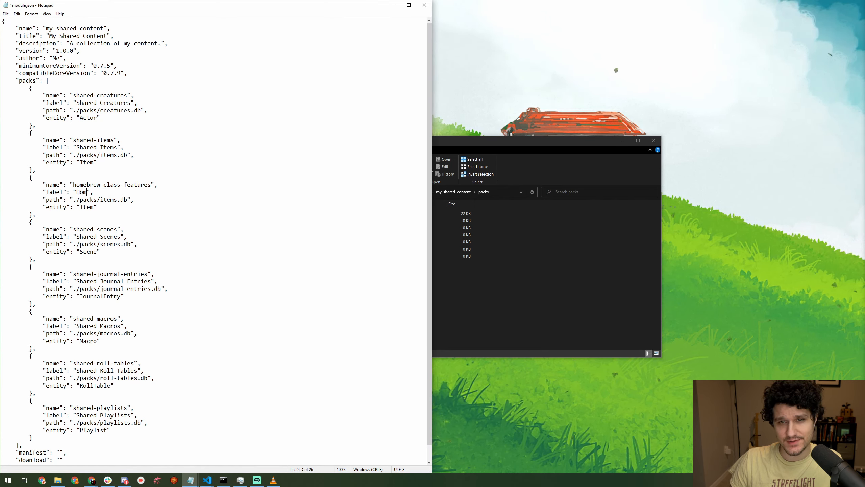
pyautogui.write('ebrew Class Features')
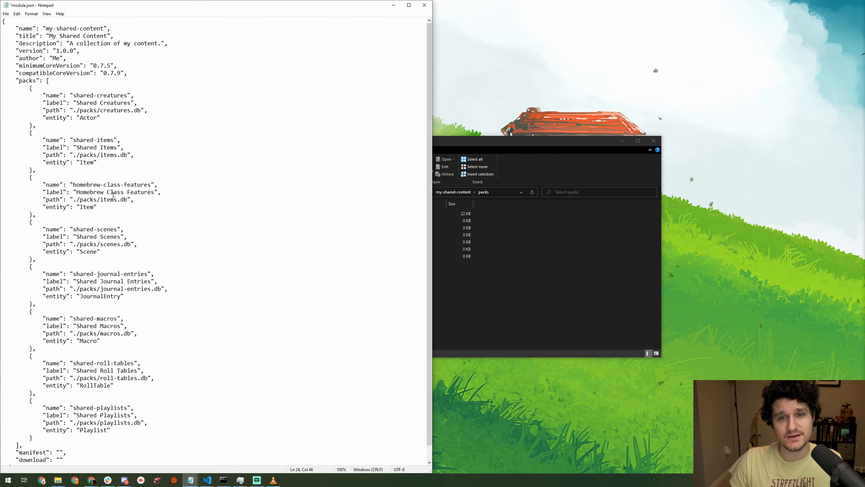
# - Set the duplicated entry's path to "./packs/homebrew-class-features.db"
pyautogui.moveTo(100, 200); pyautogui.dragTo(128, 199)
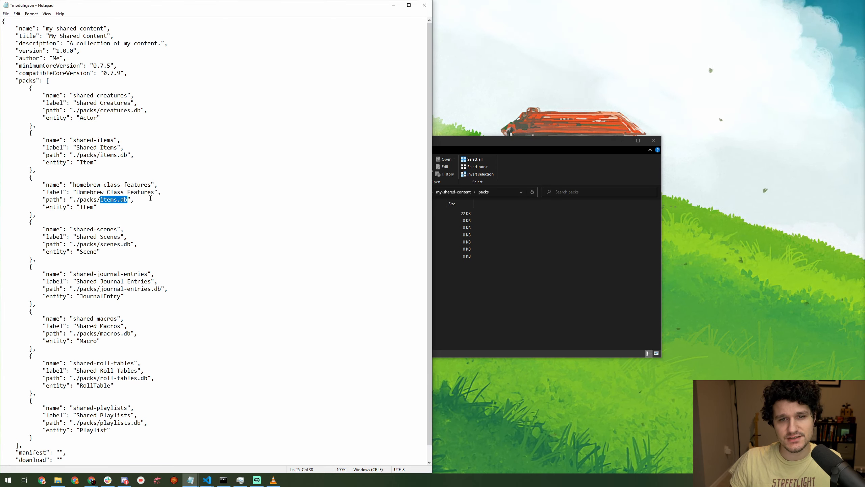
pyautogui.write('homebrew-cla')
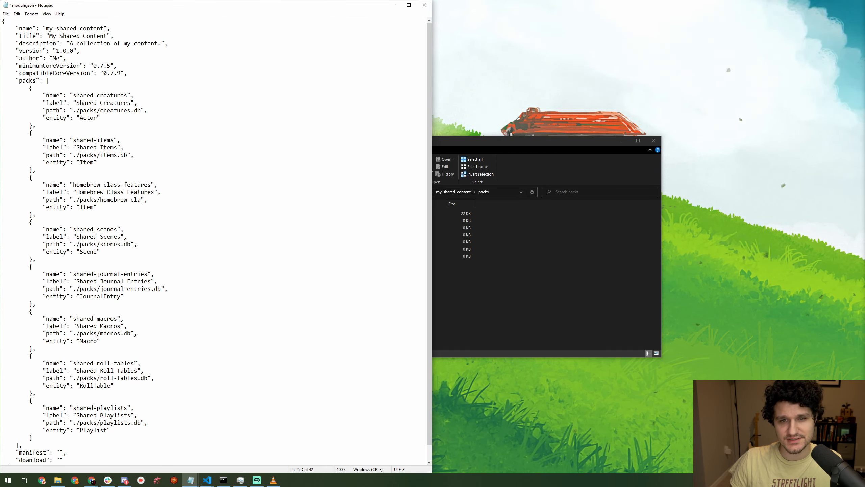
pyautogui.write('ss-features.db')
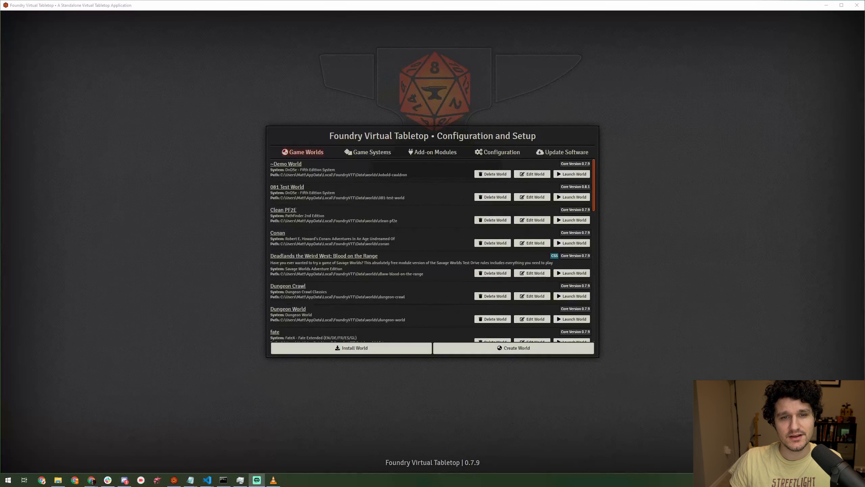
# - Switch to Foundry Virtual Tabletop, launch ~Demo World, and check the Homebrew Class Features compendium among its compendium packs
pyautogui.click(694, 201)
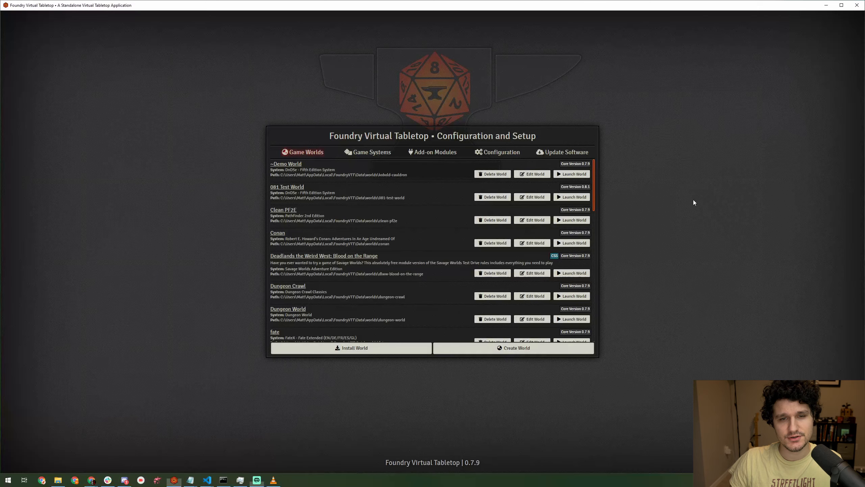
pyautogui.click(571, 174)
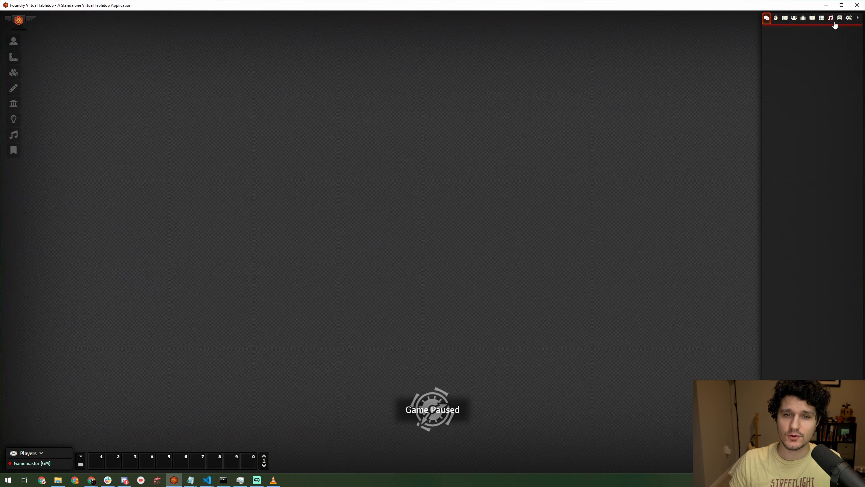
pyautogui.click(839, 18)
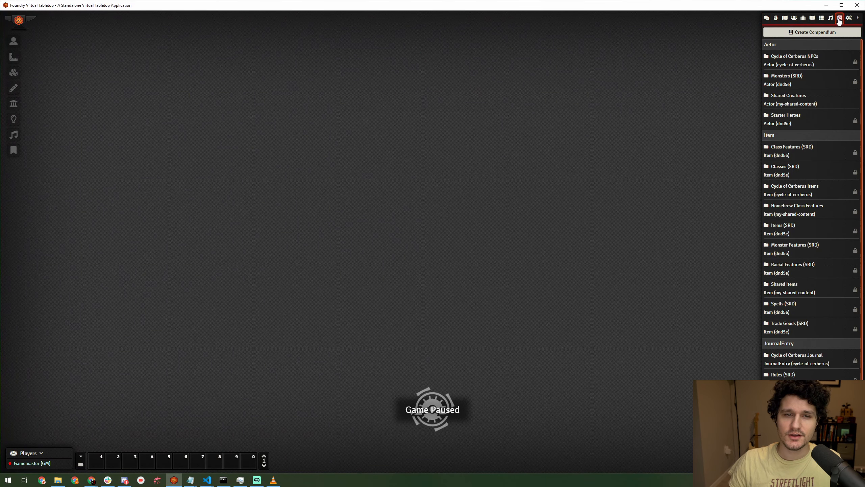
pyautogui.click(792, 206)
pyautogui.press('Escape')
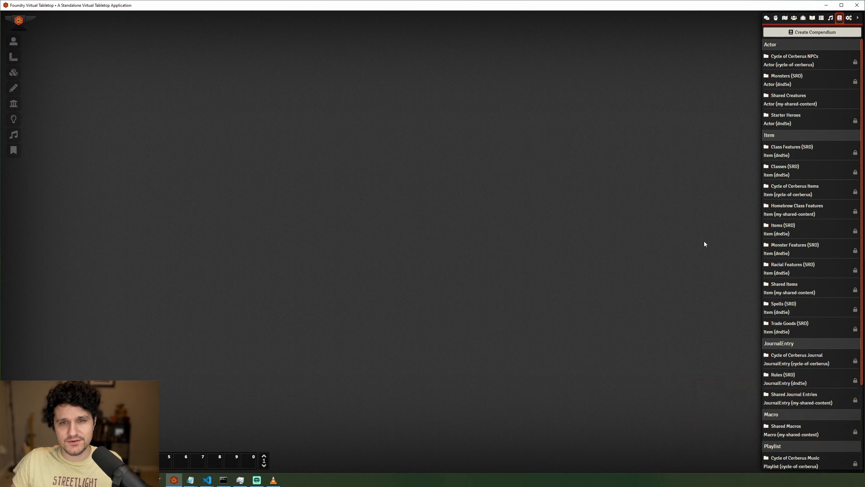
# - Unlock the Homebrew Class Features compendium for editing
pyautogui.rightClick(794, 208)
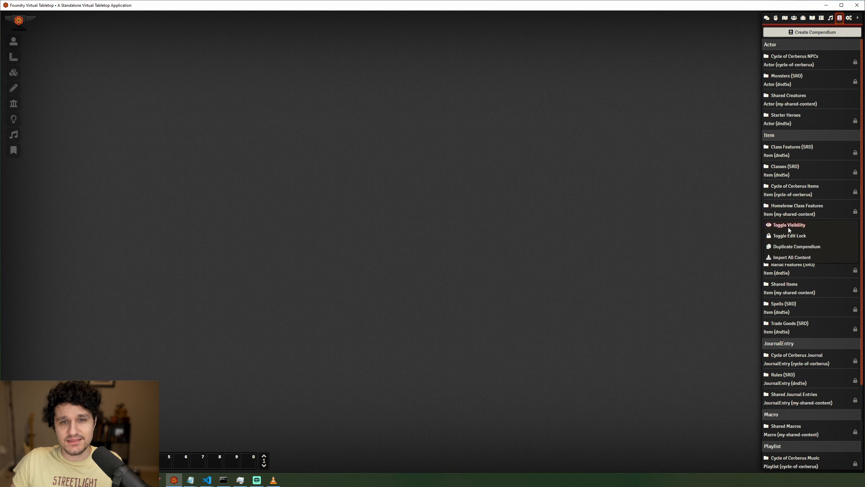
pyautogui.click(784, 237)
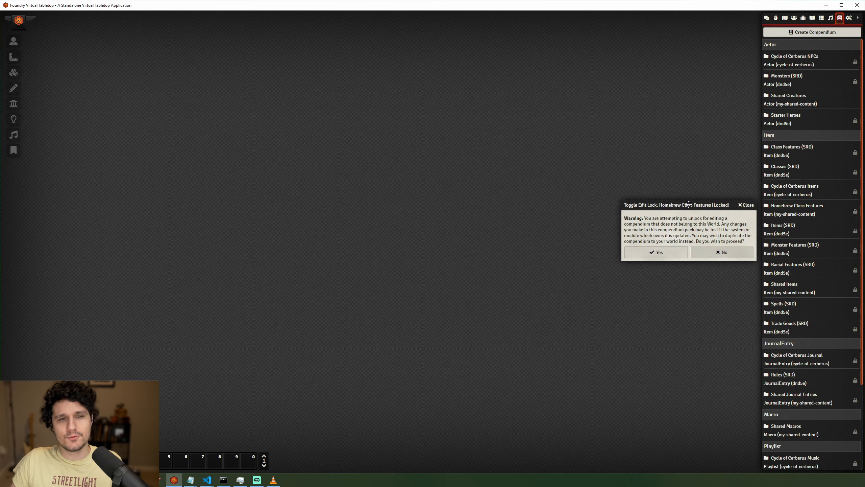
pyautogui.moveTo(689, 204); pyautogui.dragTo(687, 197)
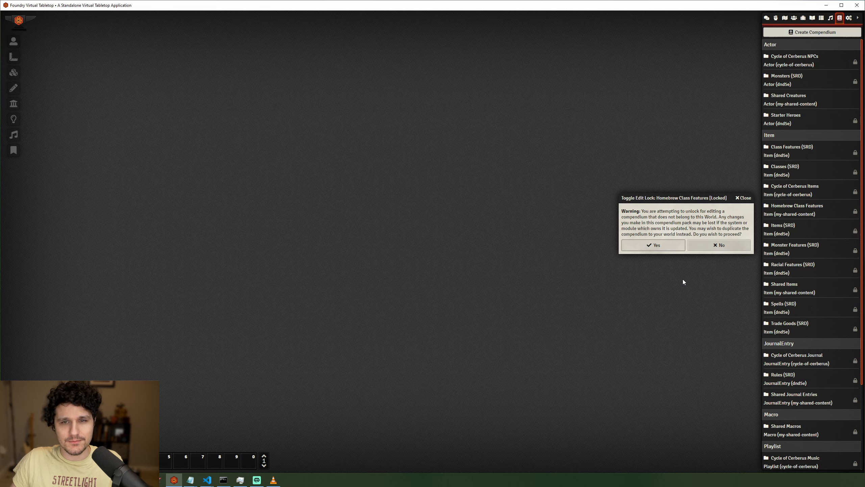
pyautogui.click(672, 247)
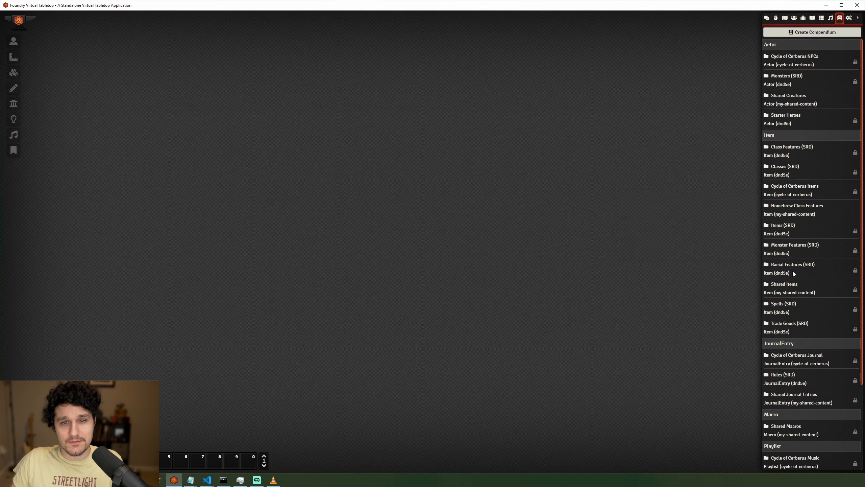
# - Open the Homebrew Class Features compendium and add the Cool New Feature item from the world's items to it
pyautogui.click(791, 207)
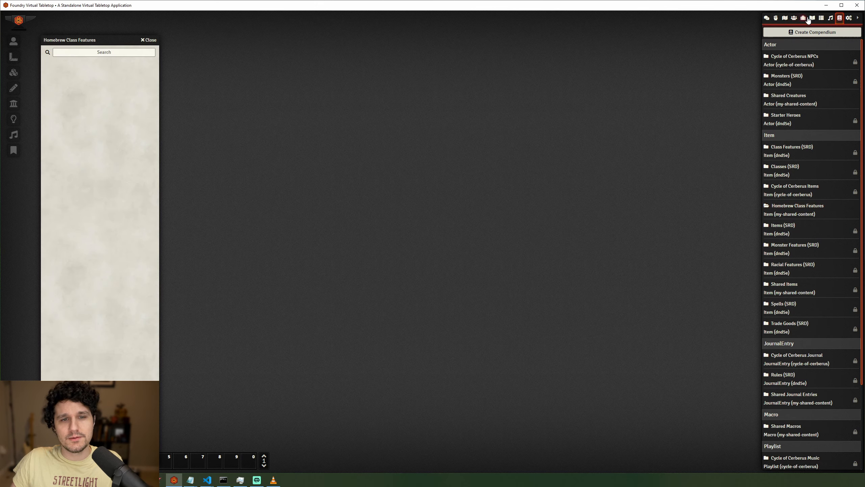
pyautogui.click(808, 19)
pyautogui.moveTo(794, 72); pyautogui.dragTo(132, 92)
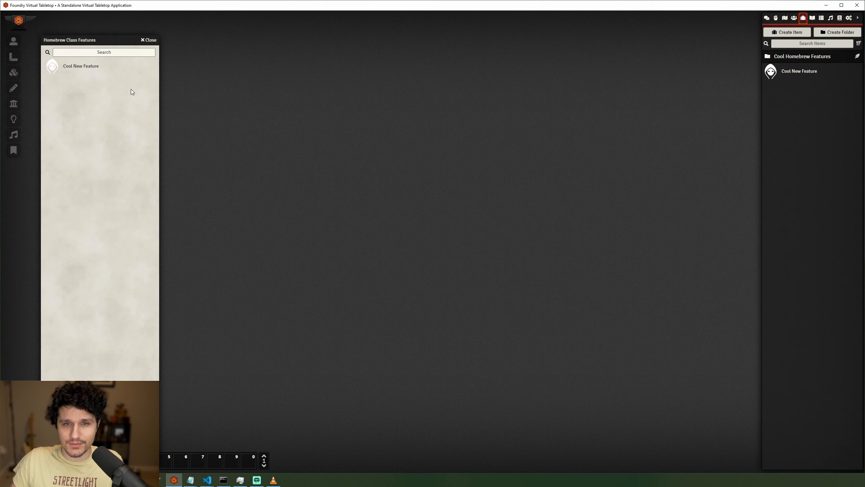
# - Export the Cool Homebrew Features folder to the Homebrew Class Features compendium with Merge By Name enabled, and close the compendium
pyautogui.click(798, 58)
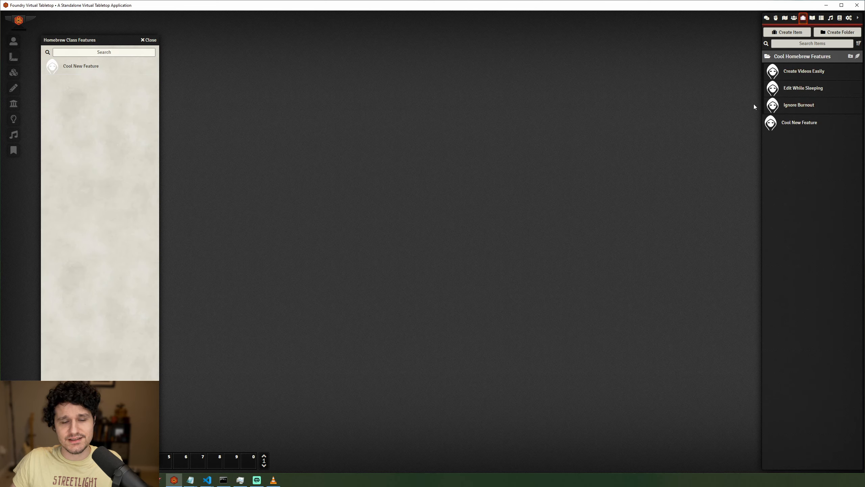
pyautogui.rightClick(789, 57)
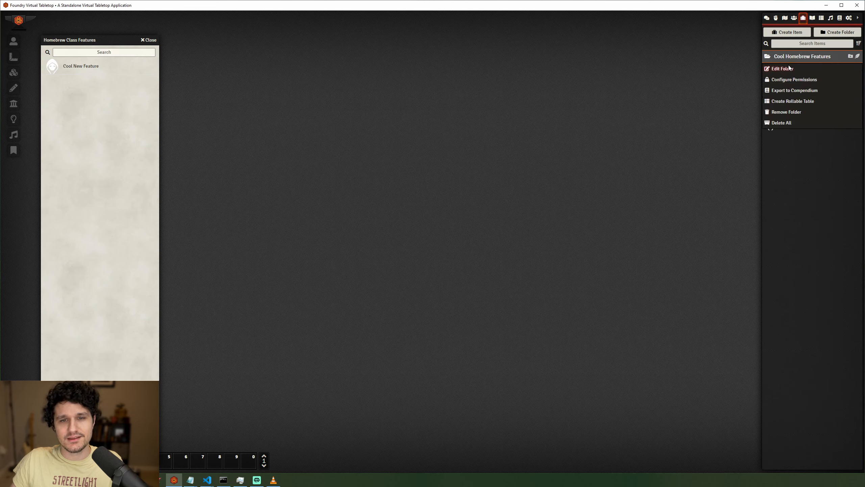
pyautogui.click(788, 89)
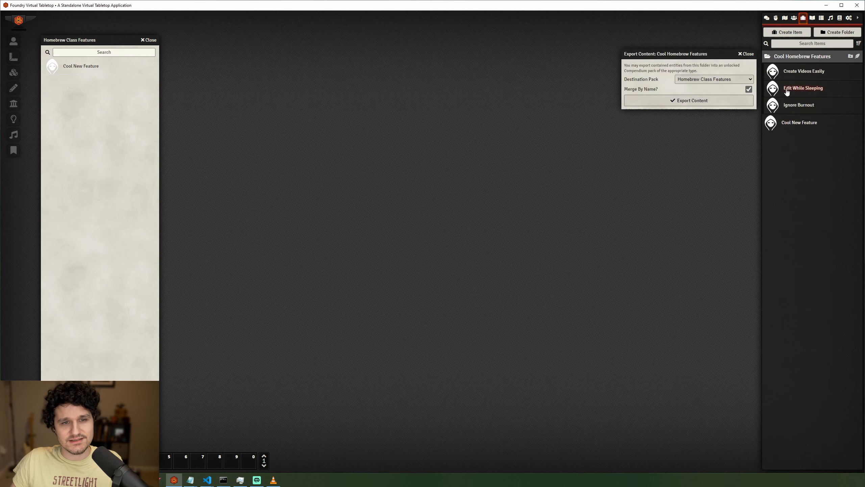
pyautogui.click(716, 80)
pyautogui.click(716, 80)
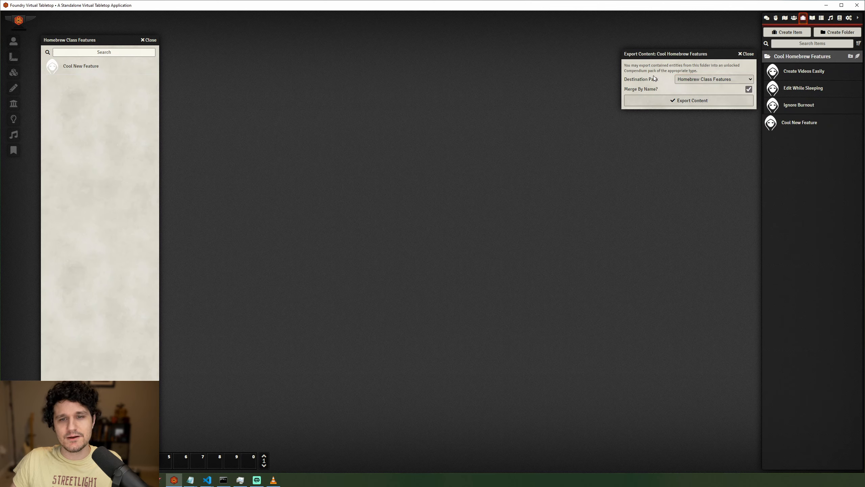
pyautogui.click(709, 99)
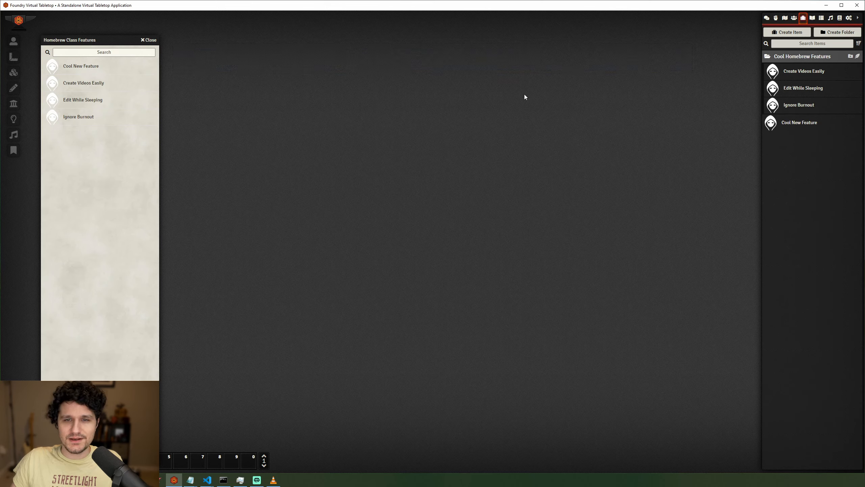
pyautogui.click(145, 40)
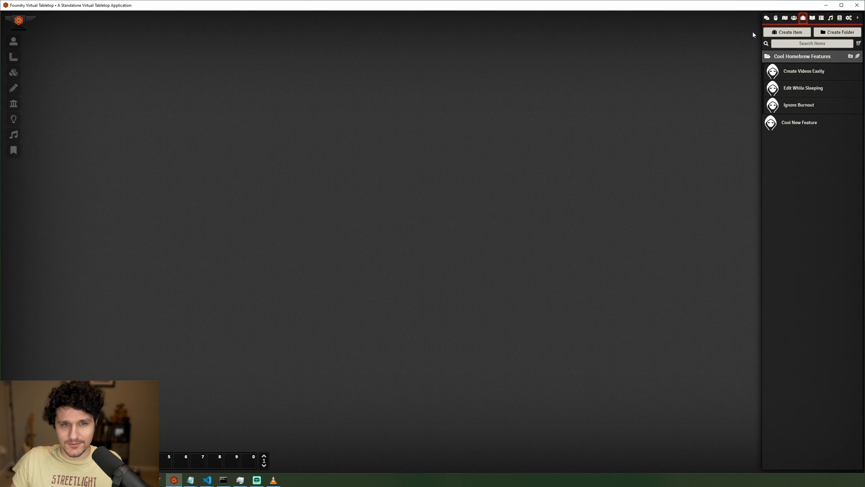
pyautogui.click(767, 18)
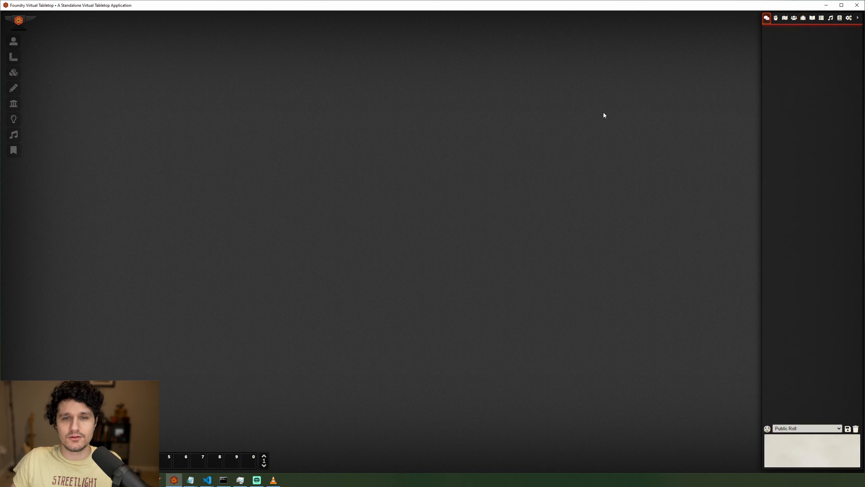